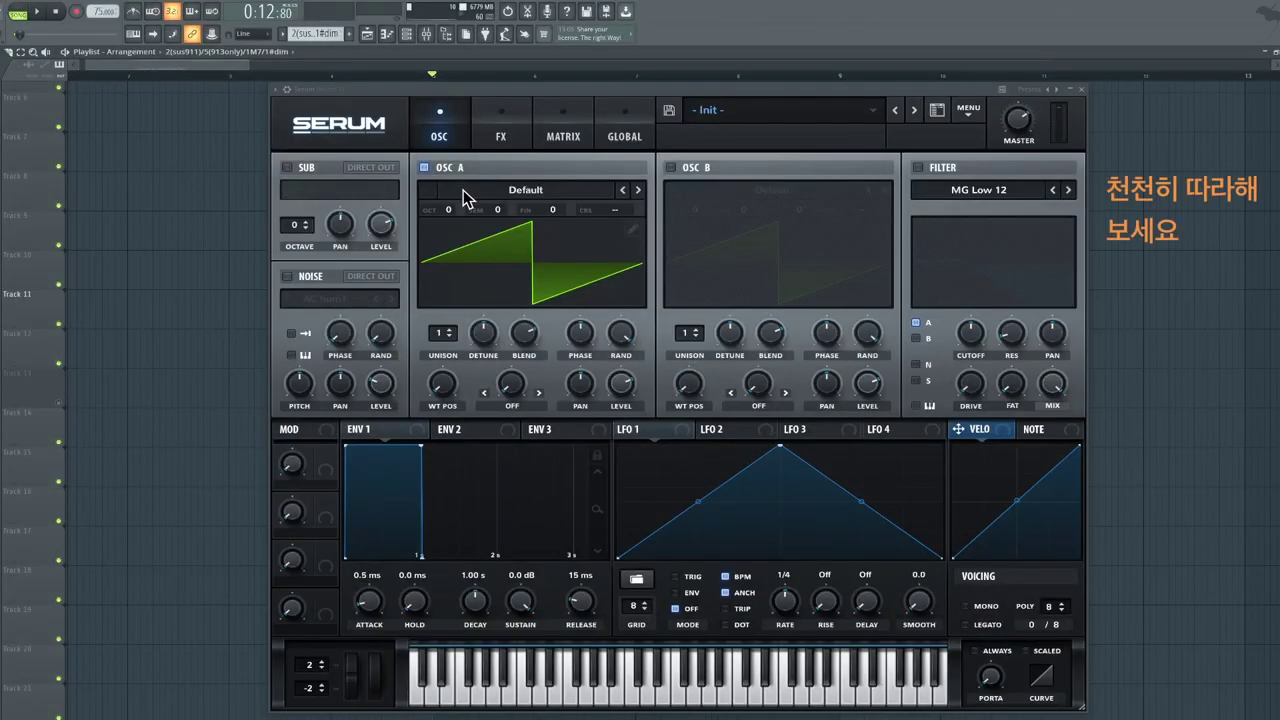
Step: Load the Basic Shapes wavetable from the Analog category into Osc A
click(463, 190)
mouse_move(471, 200)
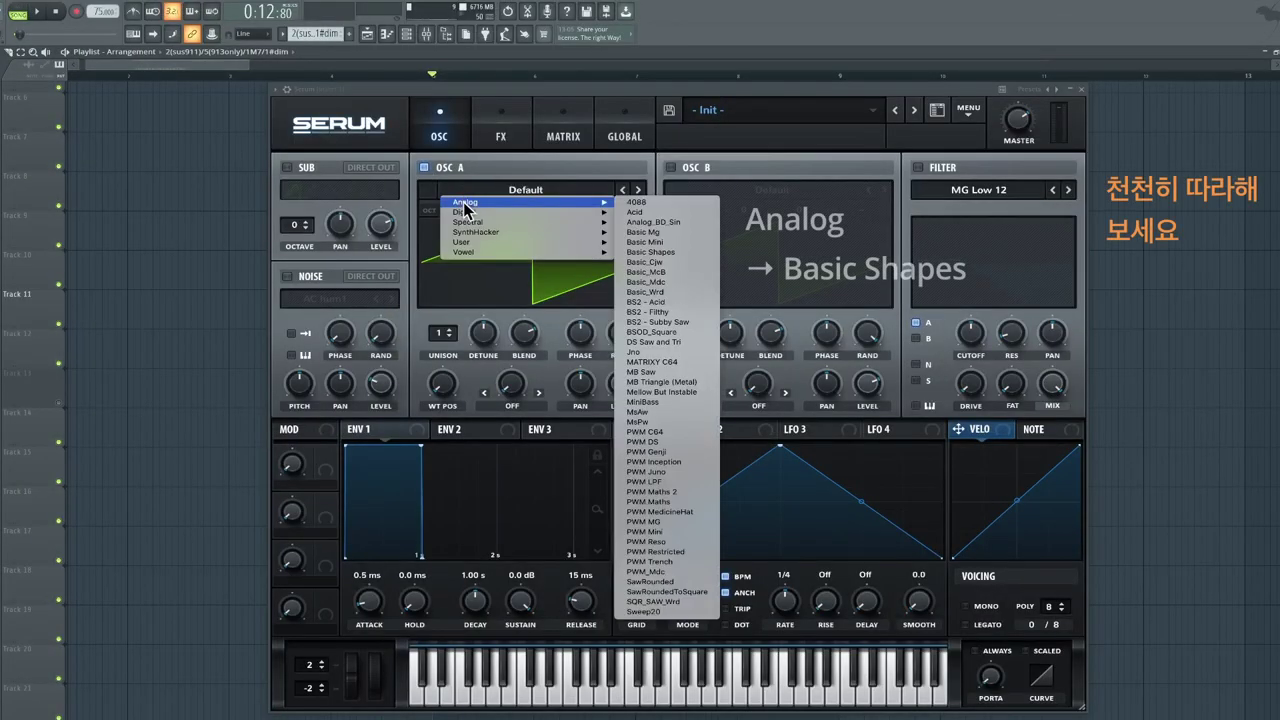
click(658, 248)
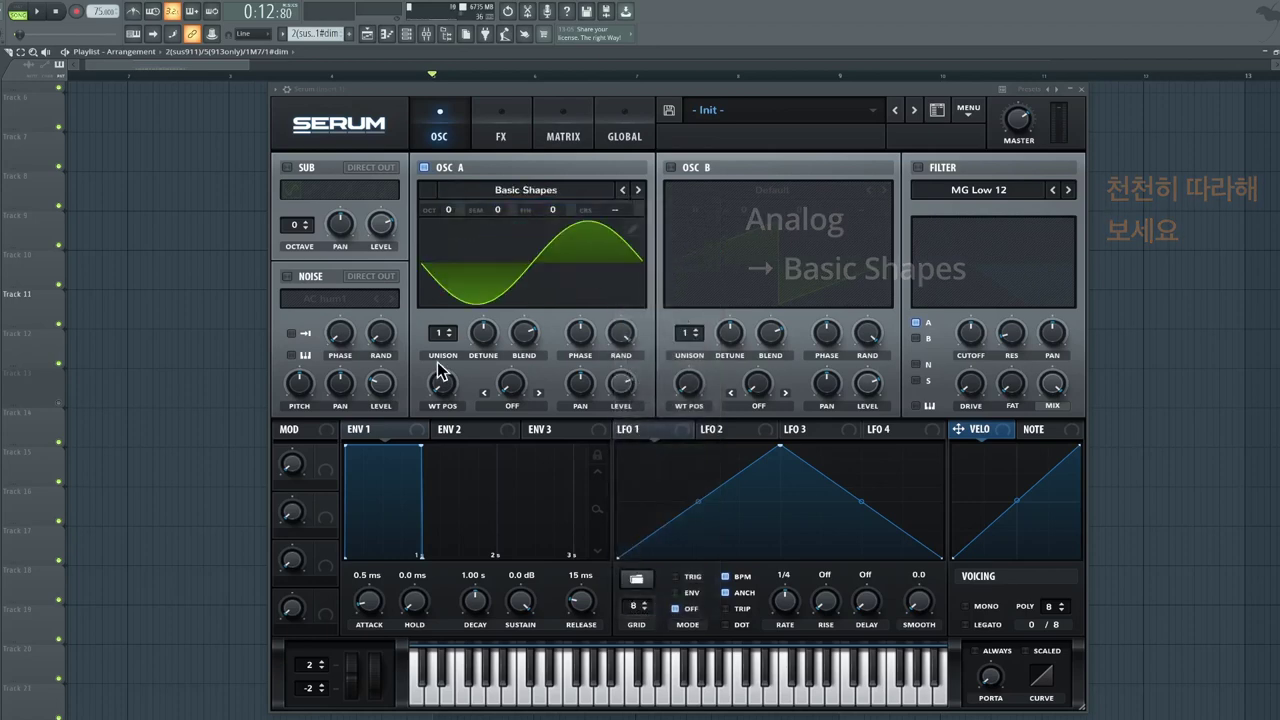
Step: Set Osc A's warp mode to Bend +/- at 69% and its level to 66%
click(511, 405)
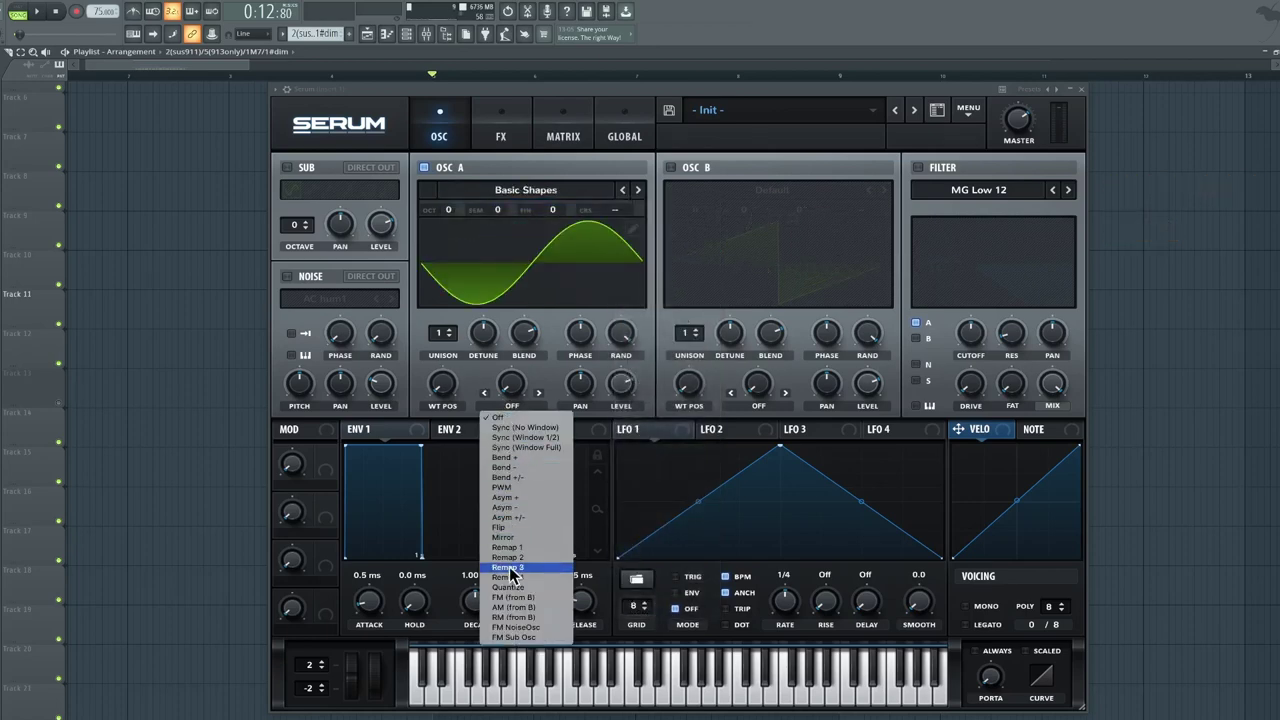
click(510, 478)
drag(509, 391, 517, 281)
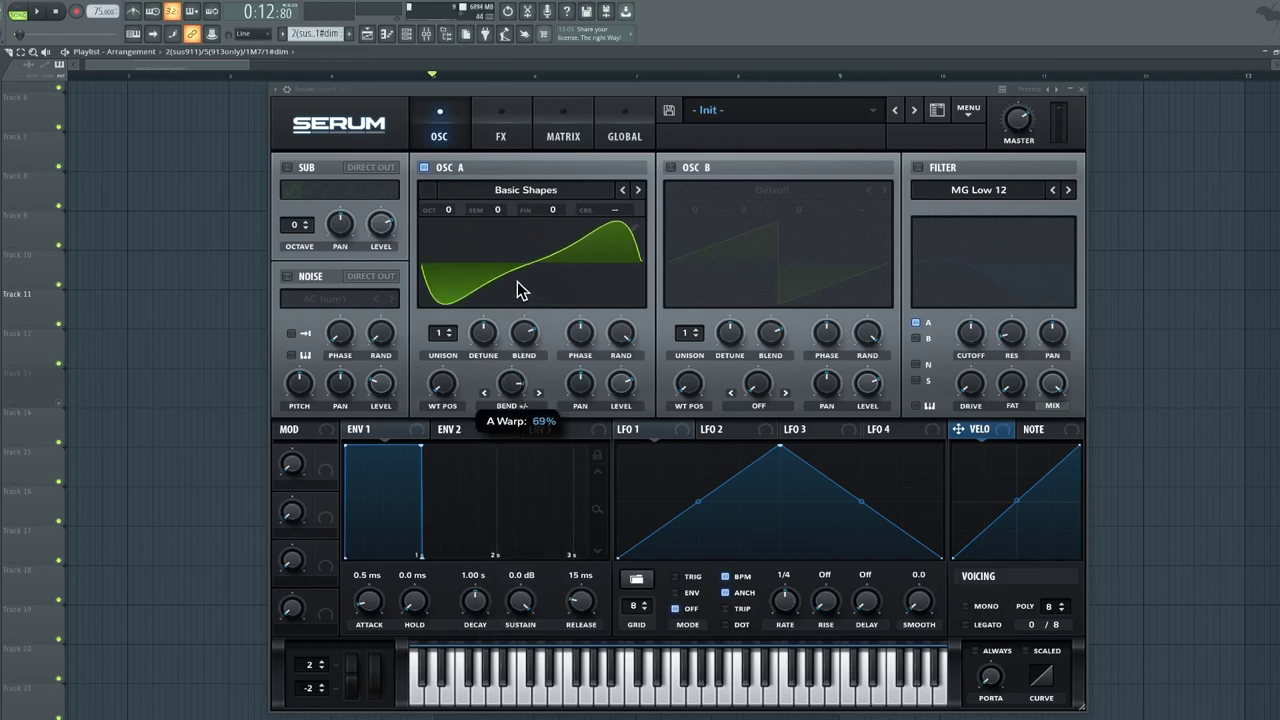
drag(618, 390, 615, 400)
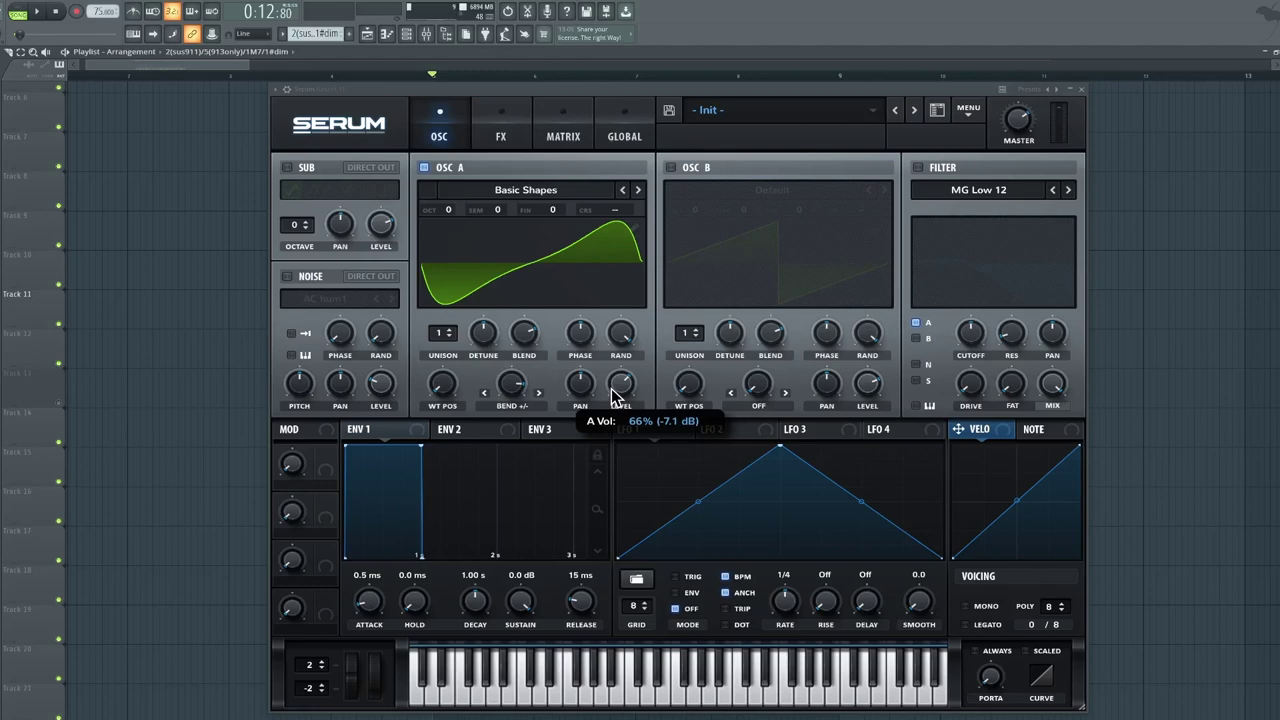
Step: Enable Osc B with the Analog wavetable Basic Shapes and set its octave to +1
click(670, 167)
click(690, 193)
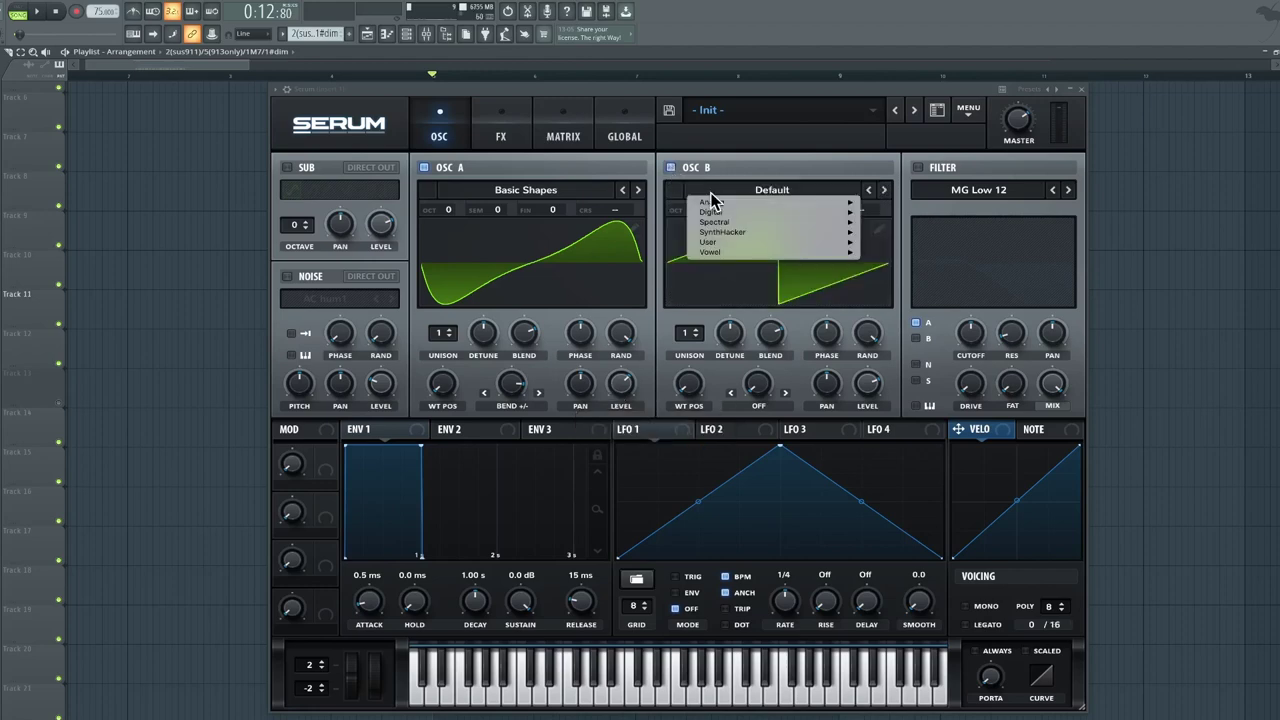
mouse_move(712, 202)
click(897, 253)
drag(694, 207, 699, 195)
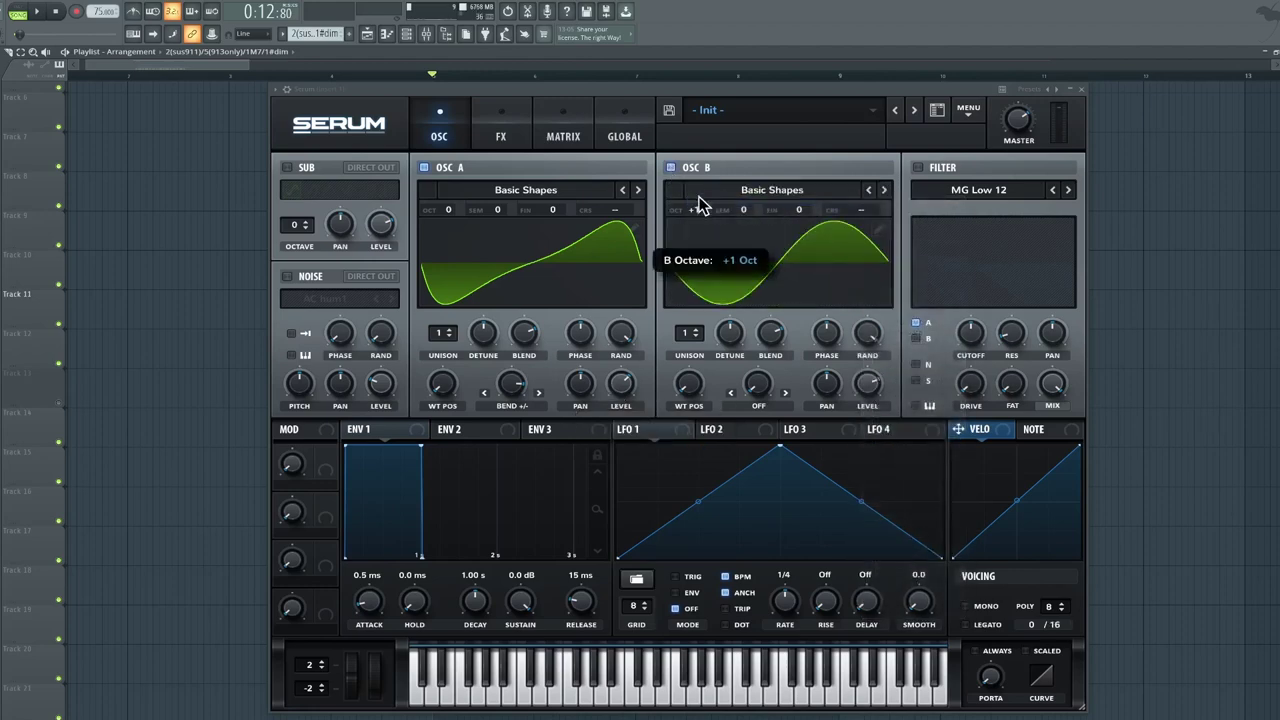
Step: Set Osc B's warp mode to Bend +/- at -48% and lower its level to about -11 dB
click(758, 406)
click(756, 477)
drag(758, 385, 757, 361)
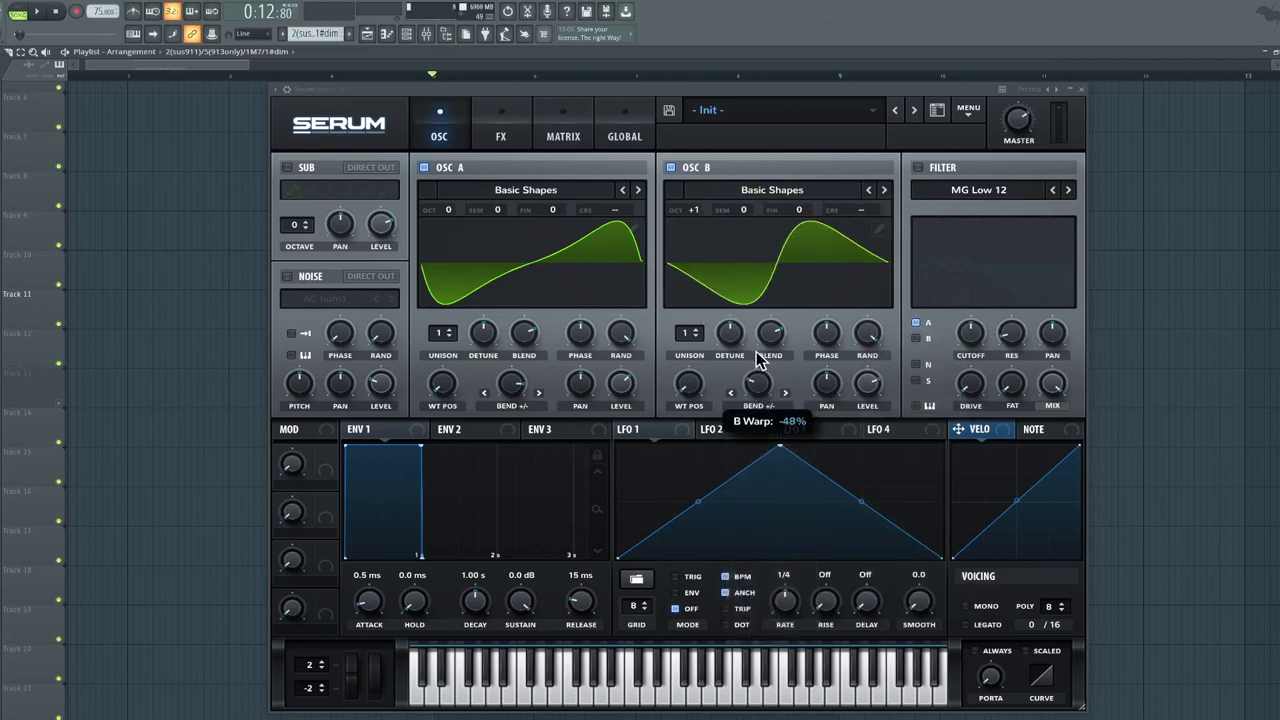
drag(866, 384, 873, 418)
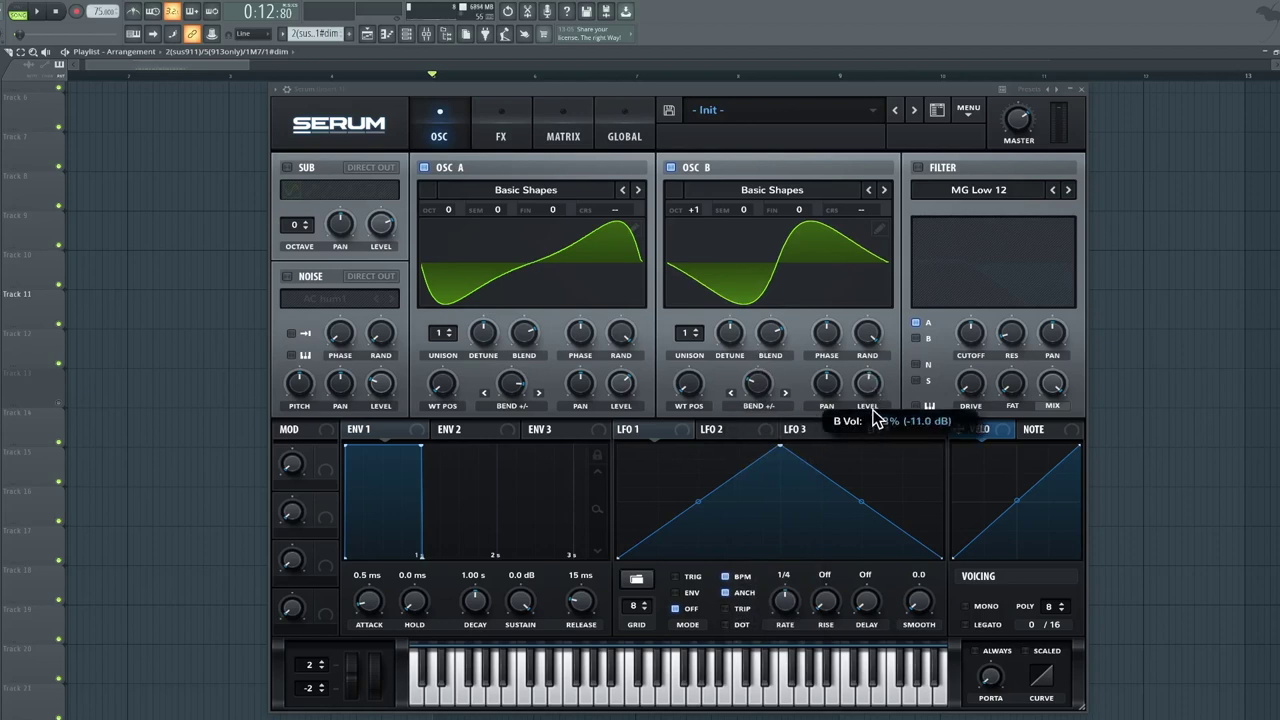
drag(873, 418, 877, 422)
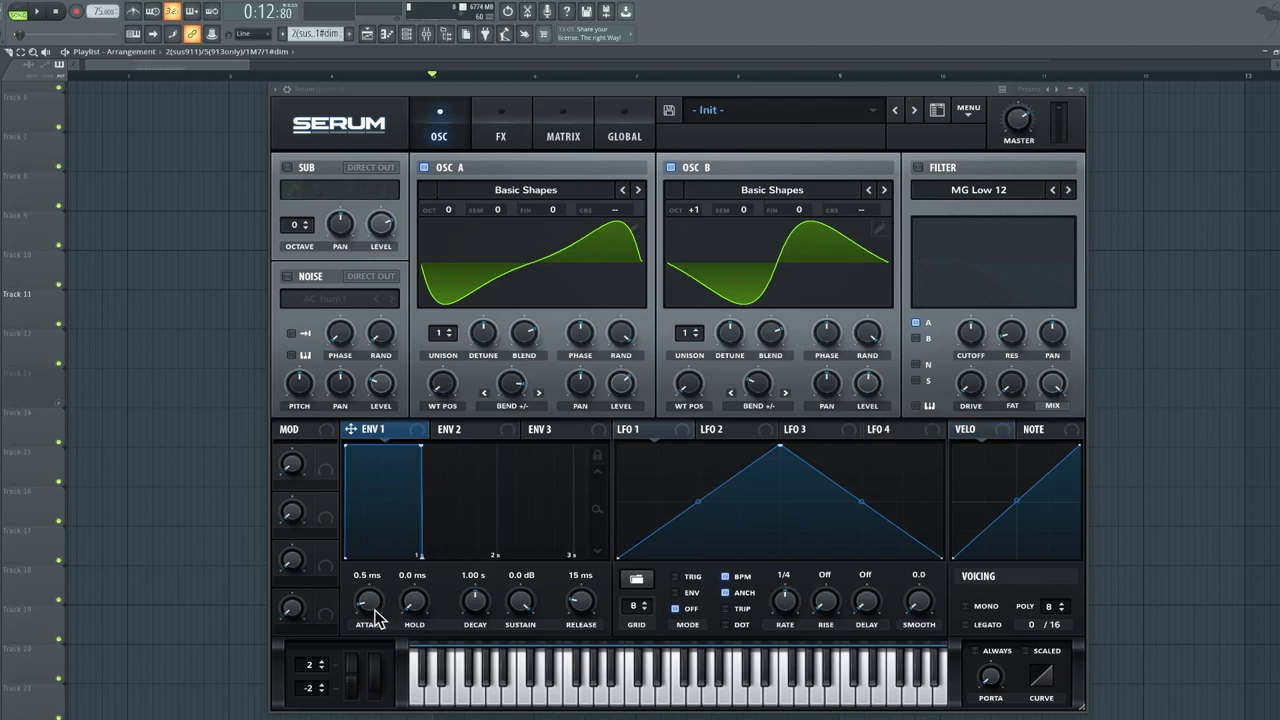
Step: Set Env 1 to attack 5.4 ms, decay 341 ms, sustain -38.2 dB and release 634 ms
drag(376, 617, 376, 606)
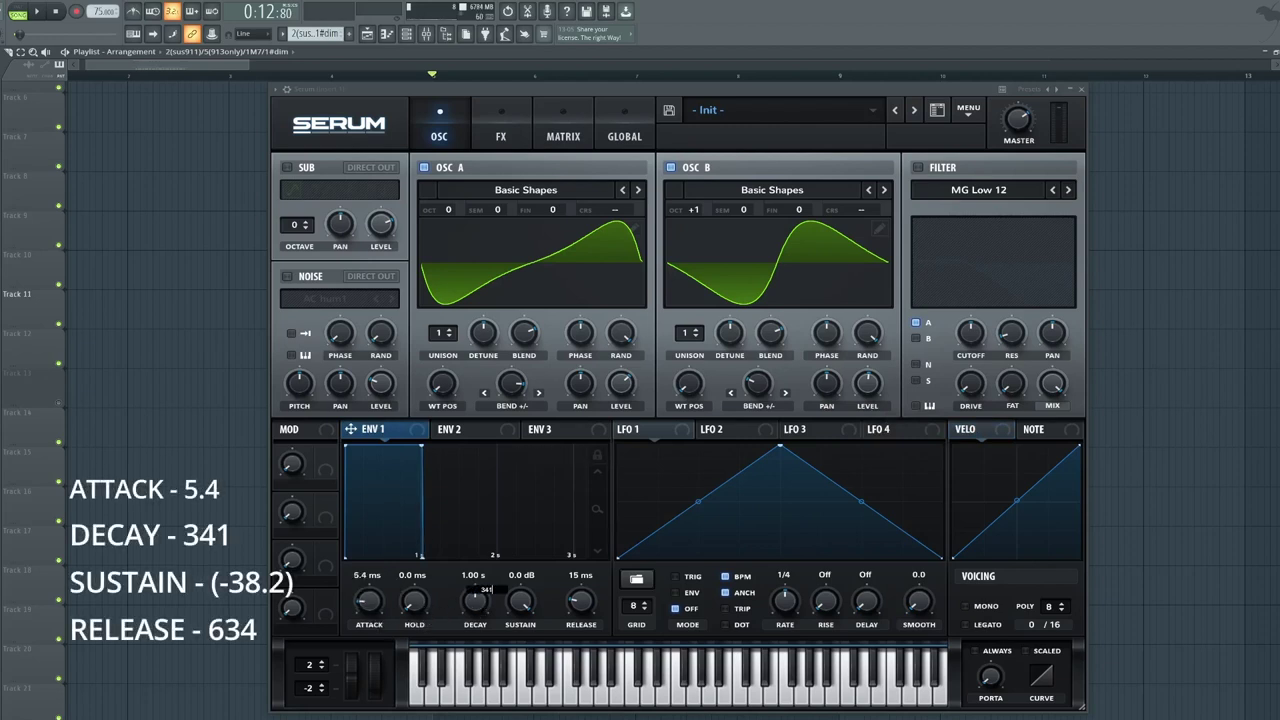
drag(474, 606, 475, 612)
text(-38.2)
key(Return)
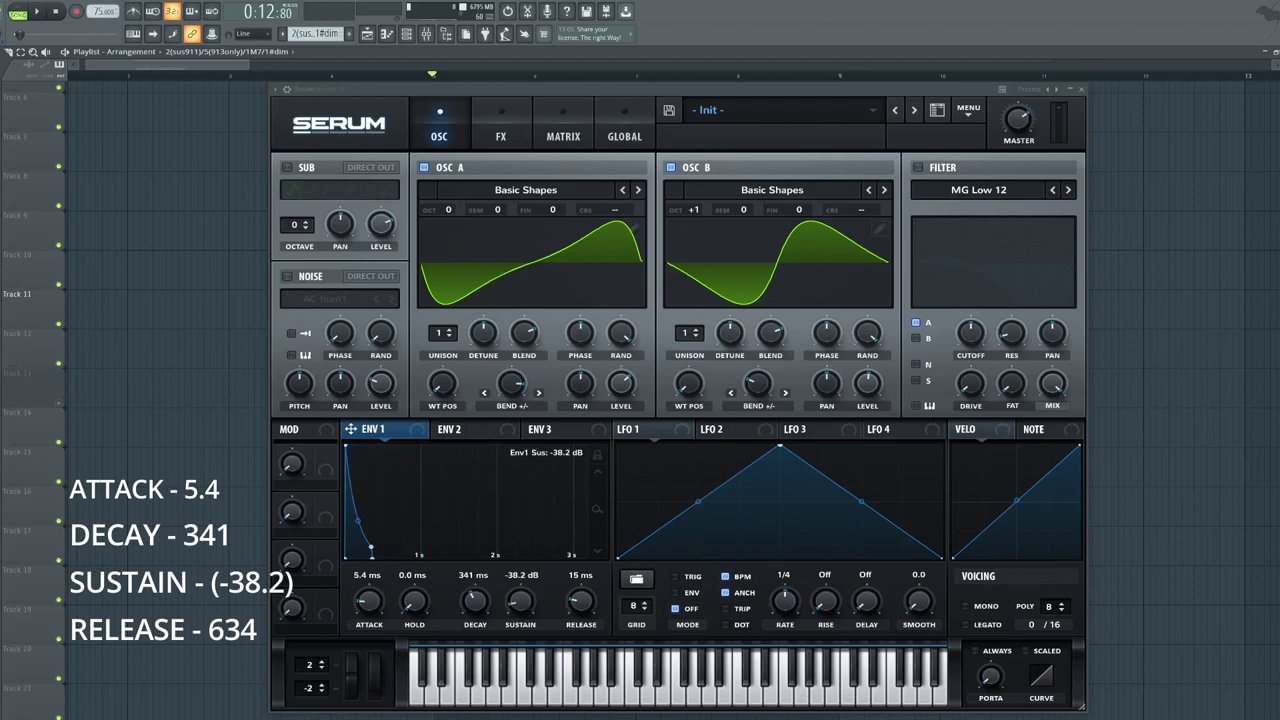
double_click(585, 608)
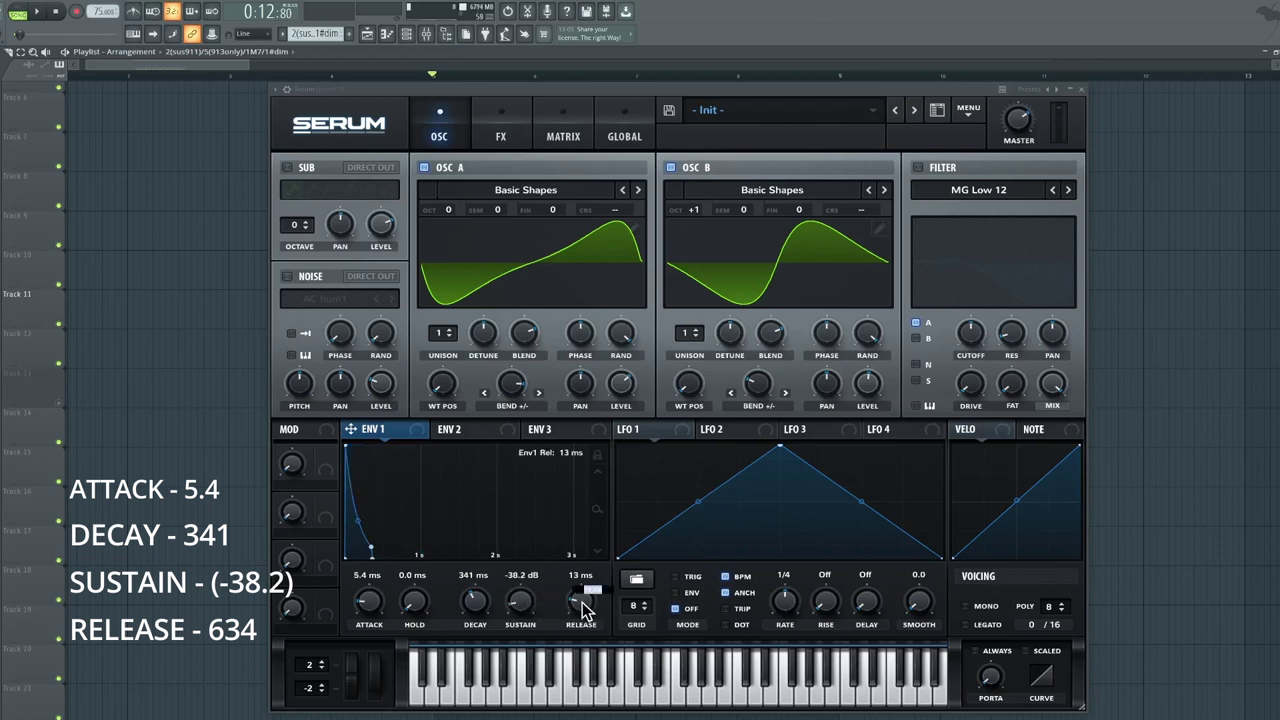
text(634)
key(Return)
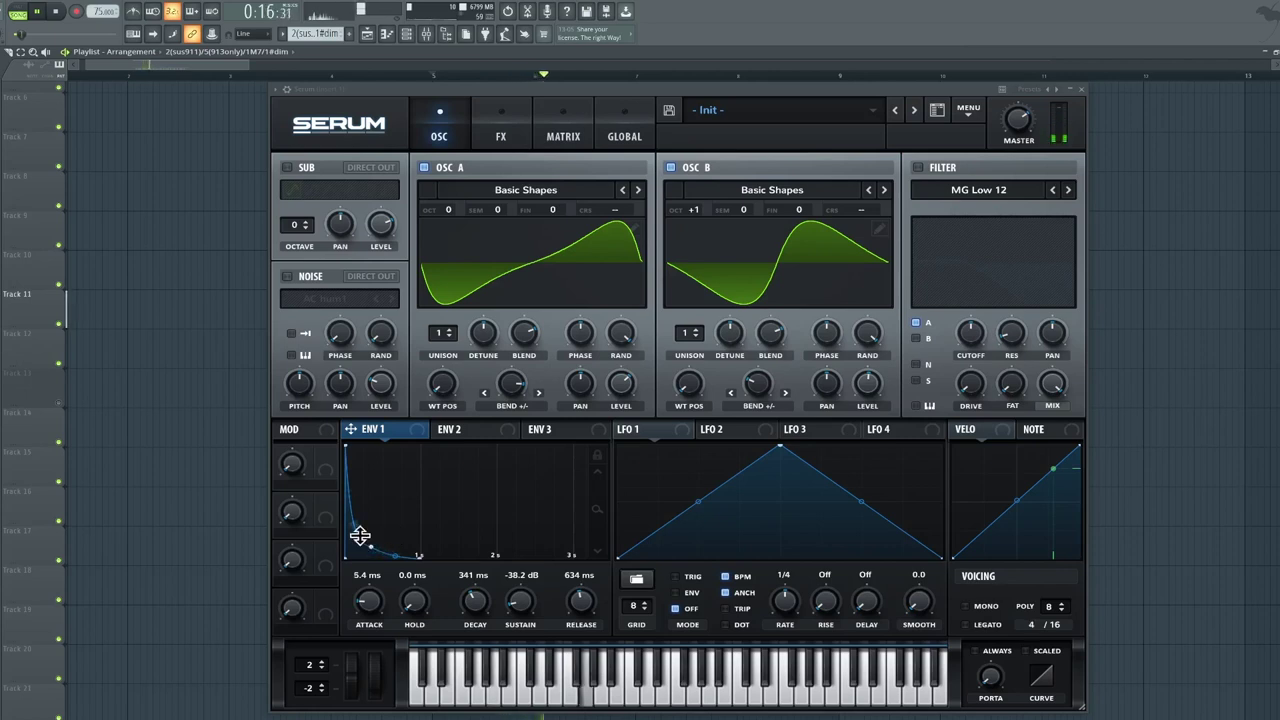
Step: Stop playback, enable the Sub oscillator and set its octave to 2
key(space)
click(287, 168)
drag(298, 233, 300, 218)
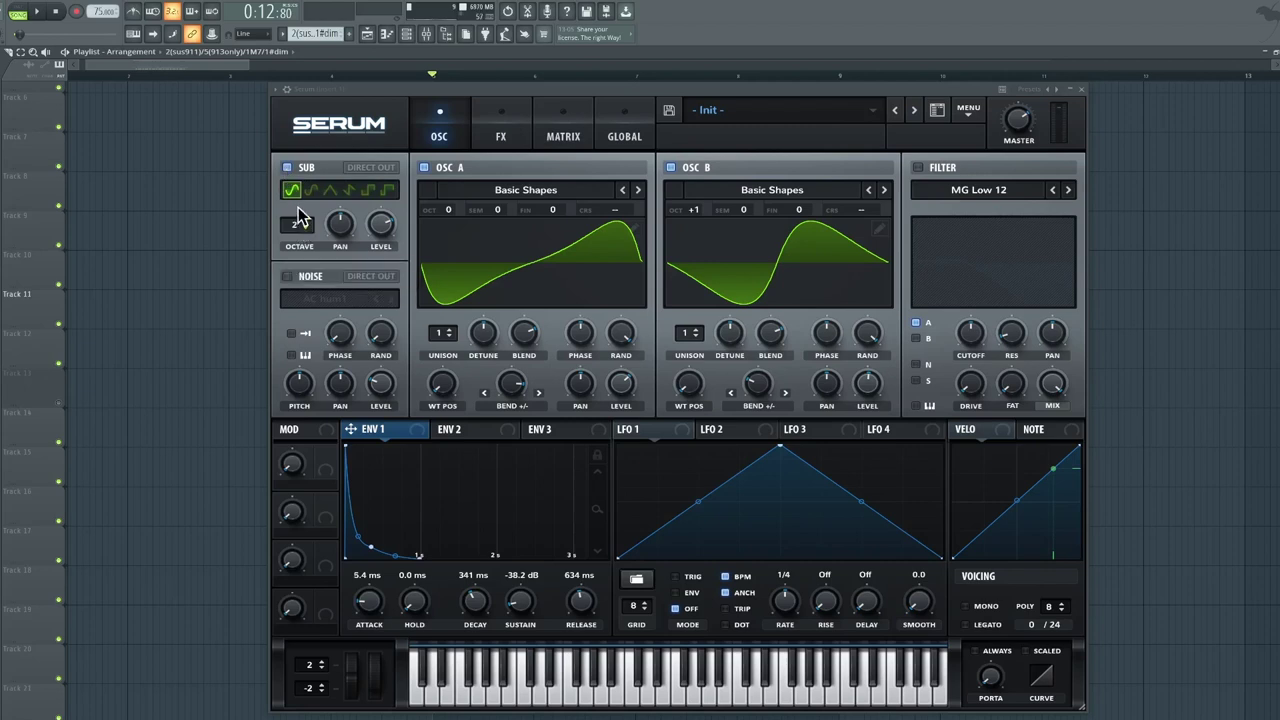
Step: Enable the filter for Osc A, Osc B and Sub with cutoff 212 and drive 9, and modulate both knobs with Env 1
click(918, 168)
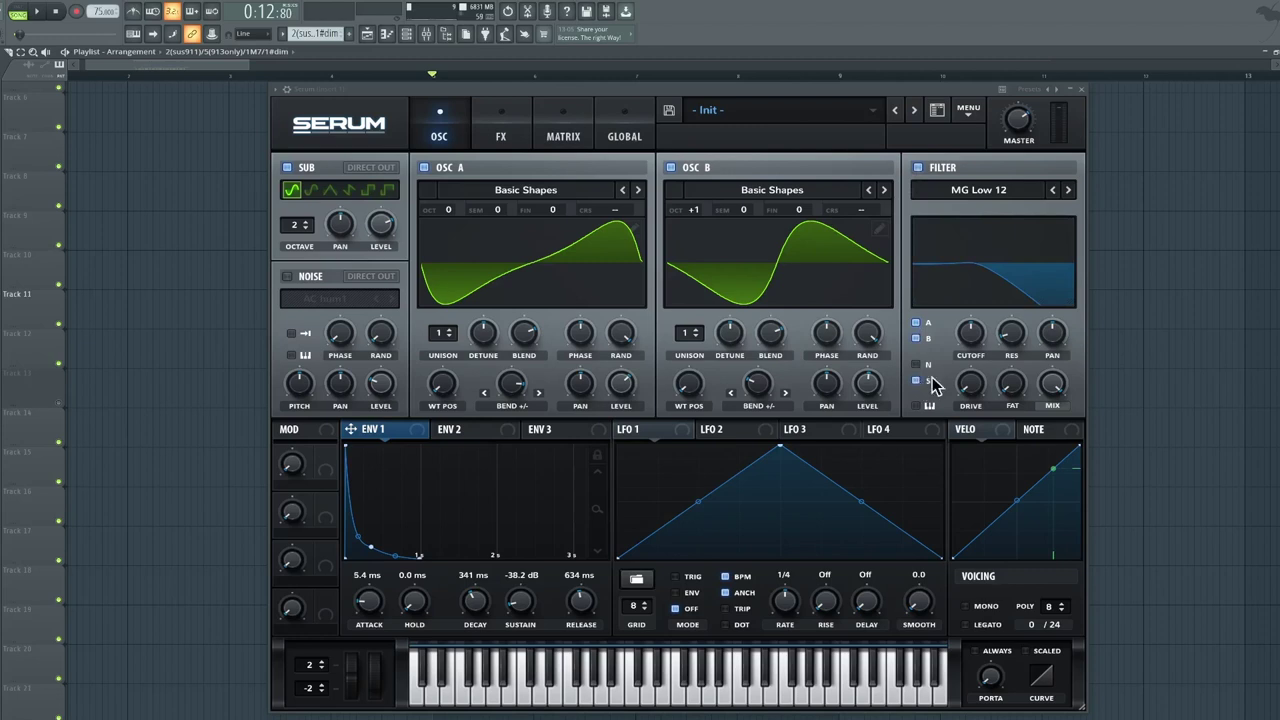
double_click(970, 337)
text(212)
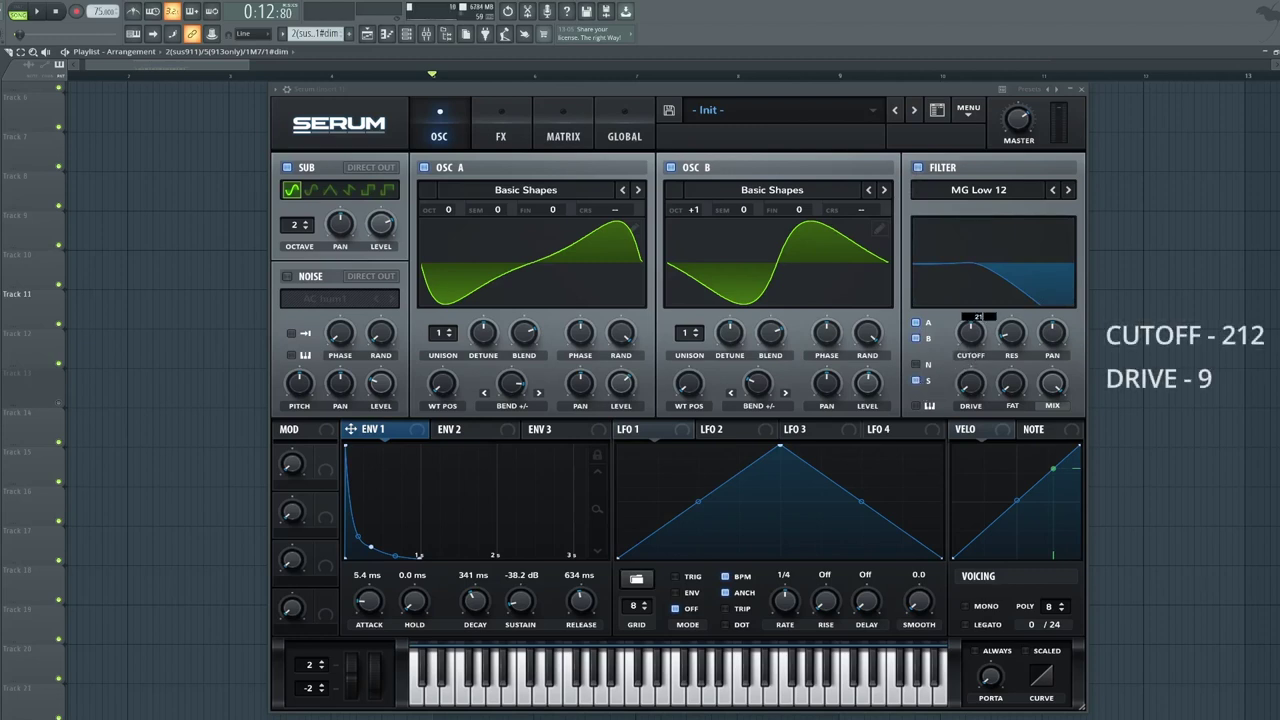
key(Return)
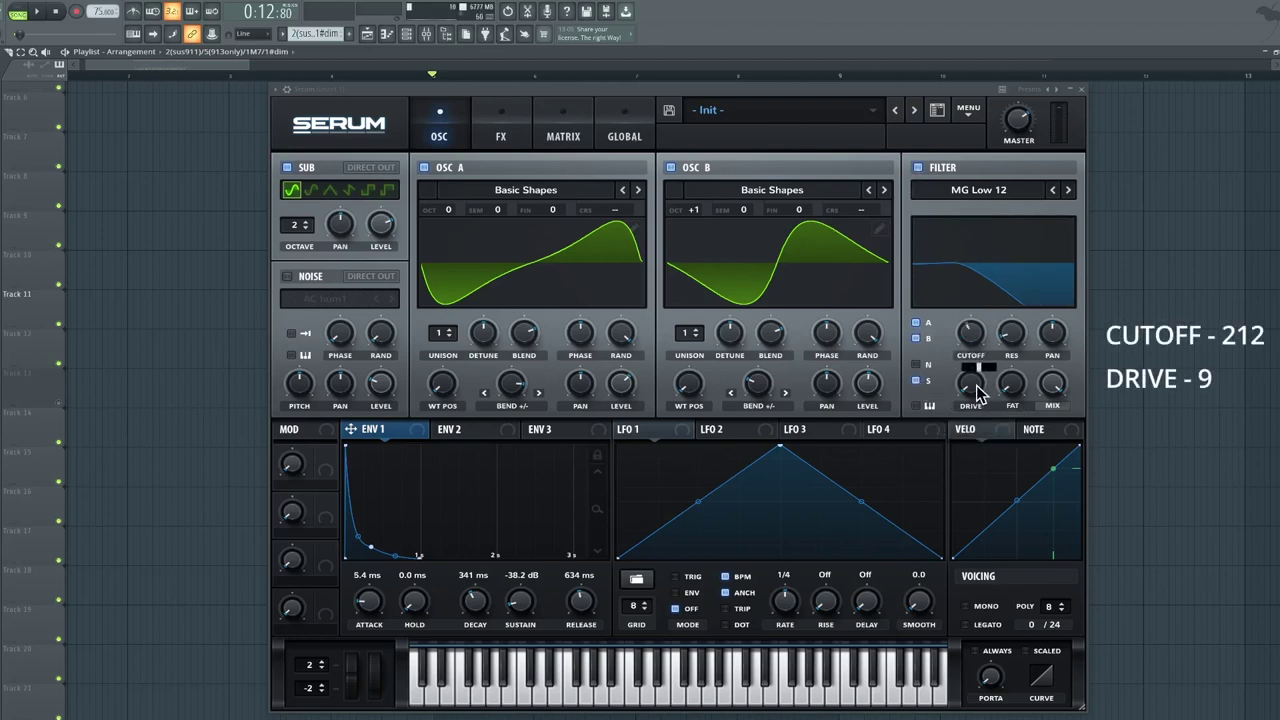
key(Return)
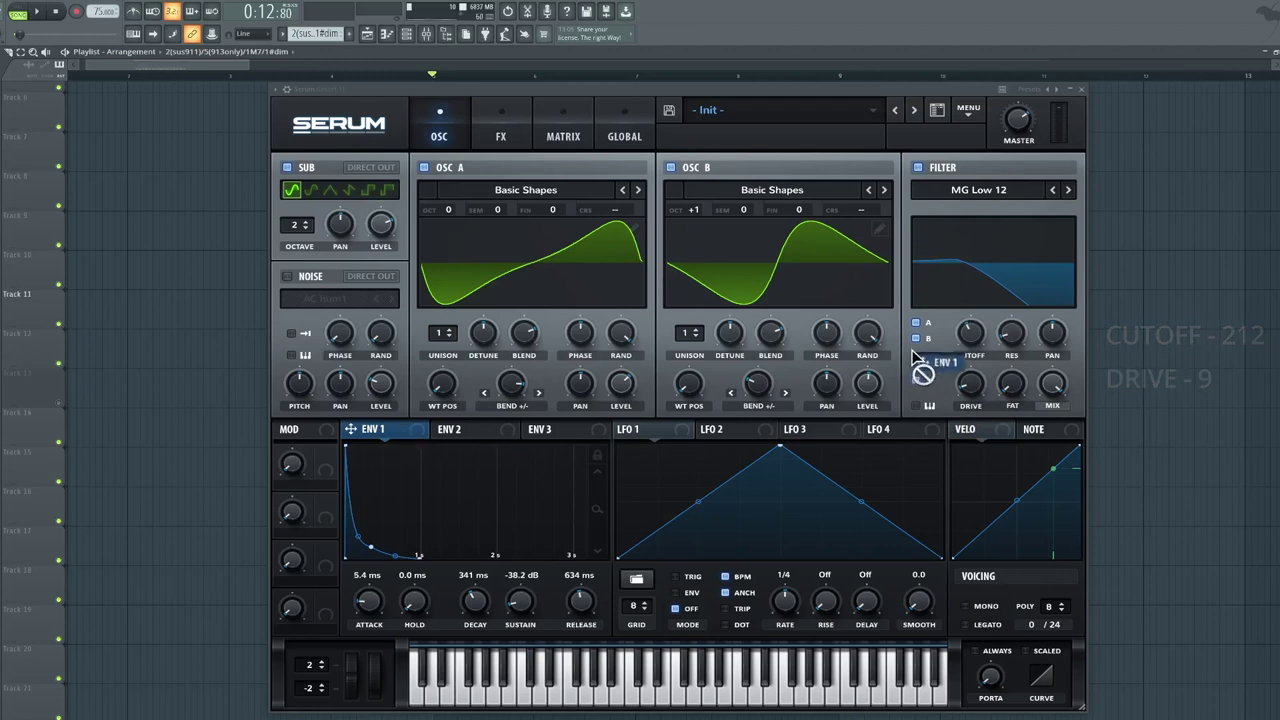
drag(957, 318, 957, 332)
drag(368, 432, 944, 412)
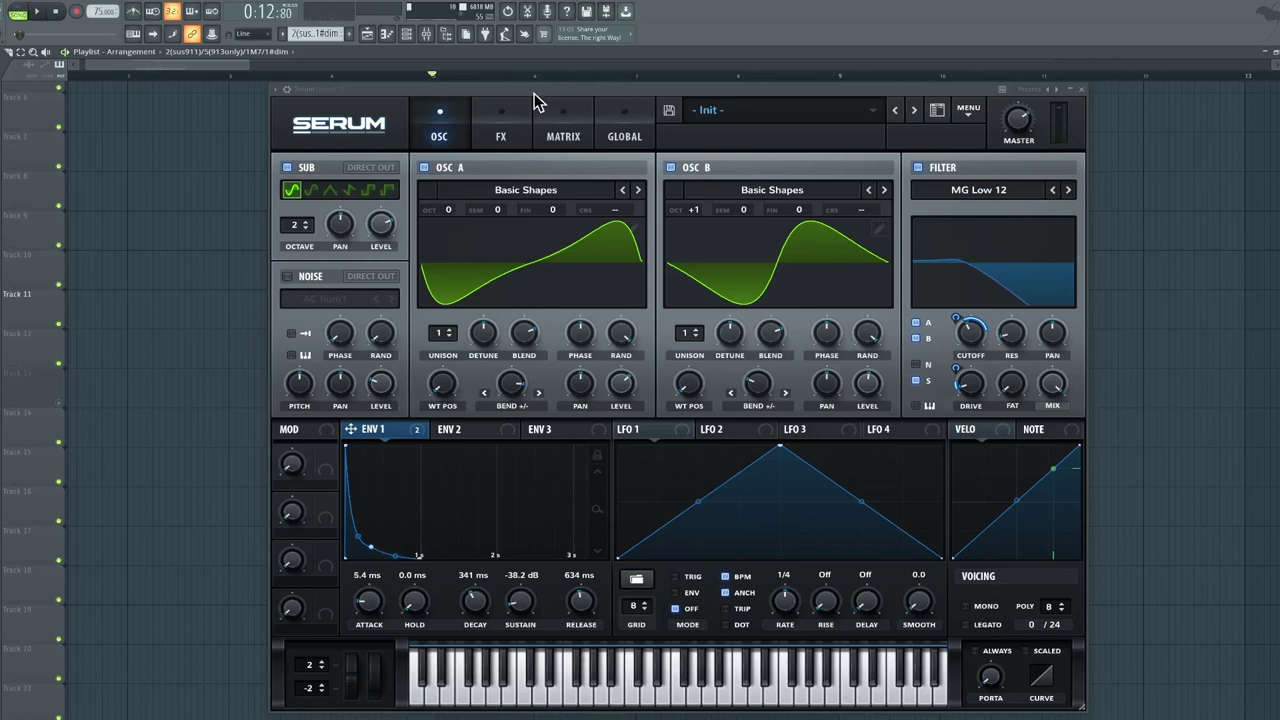
Step: Enable the Hyper/Dimension effect with Hyper mix fully down, Dimension size 2% and Dimension mix 40%
click(502, 136)
click(293, 171)
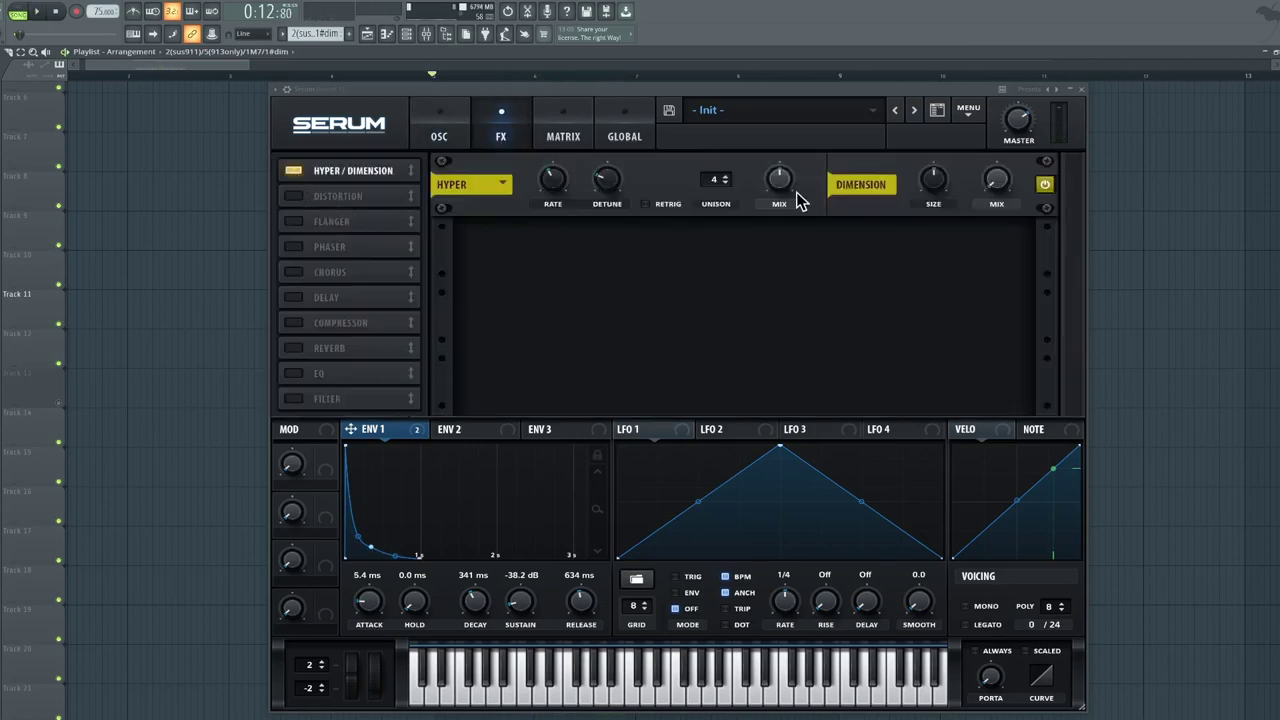
drag(936, 185, 926, 229)
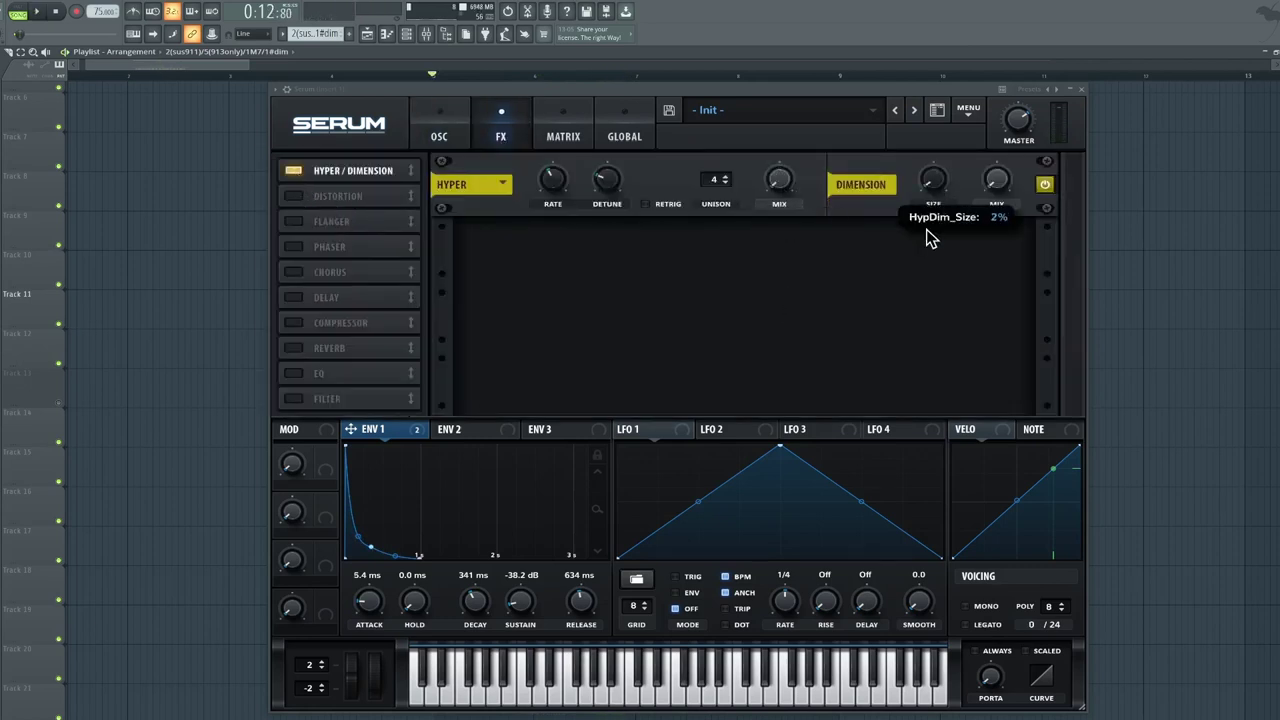
drag(994, 190, 1008, 147)
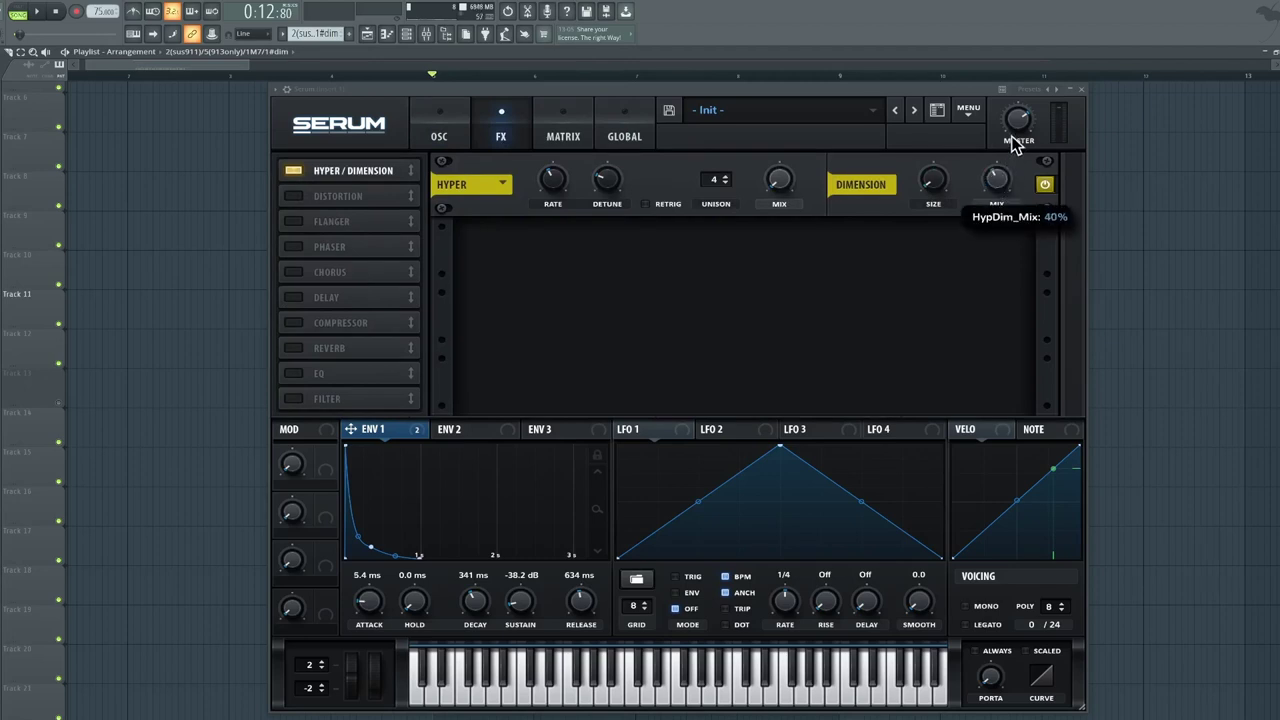
Step: Enable the Chorus effect directly after Hyper/Dimension and lower its Delay 1 and mix
click(295, 272)
drag(301, 266, 337, 197)
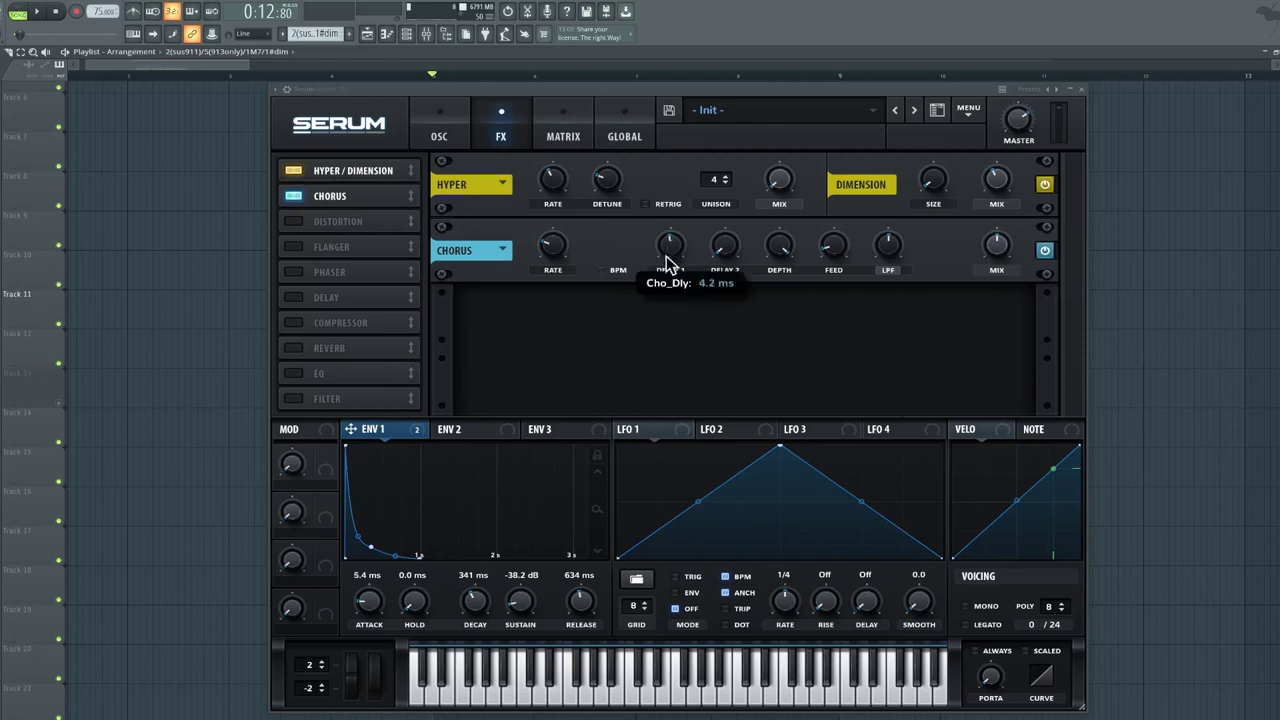
drag(986, 255, 975, 282)
Step: Enable the Compressor effect directly after Chorus and set its gain to about 0.6 dB
click(309, 322)
drag(309, 322, 328, 222)
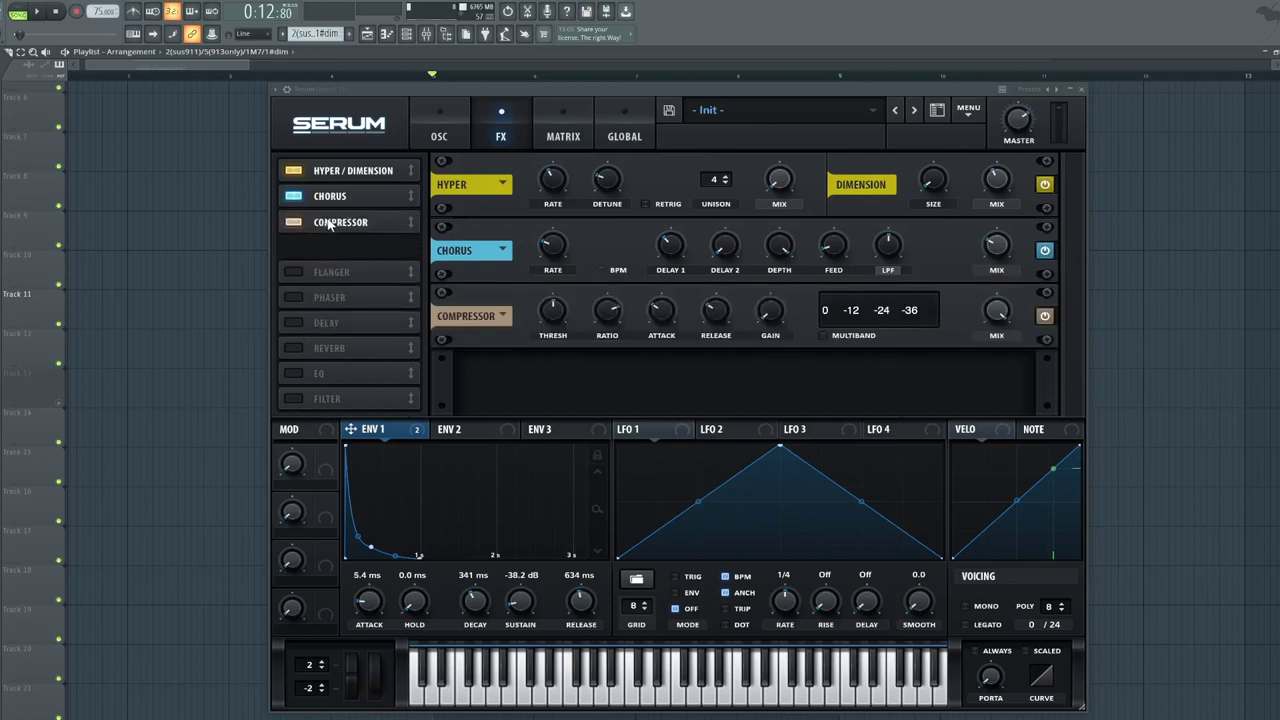
mouse_move(769, 313)
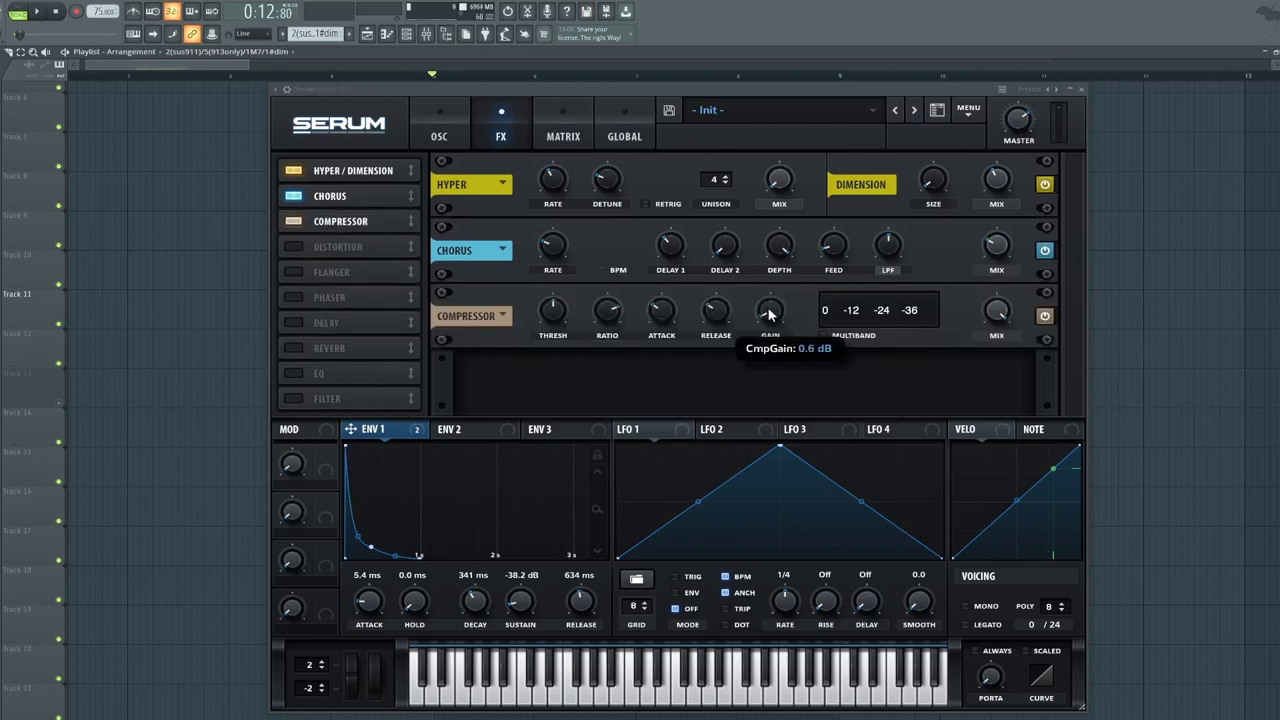
Step: Play back the pattern to hear the patch with its effects, and stop it
key(space)
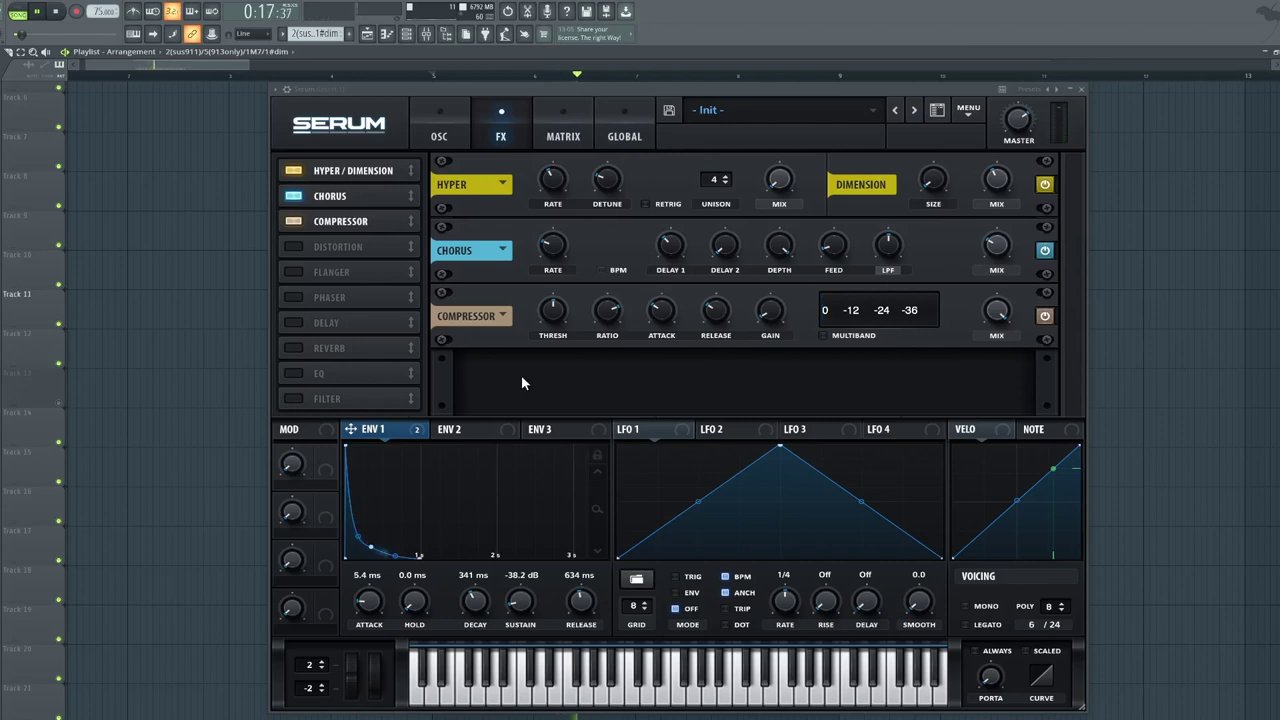
key(space)
Step: Enable the Delay effect after the Compressor, with its filter at 2671 Hz and Q 2.2, and mix at 10%
click(292, 323)
drag(339, 298, 342, 237)
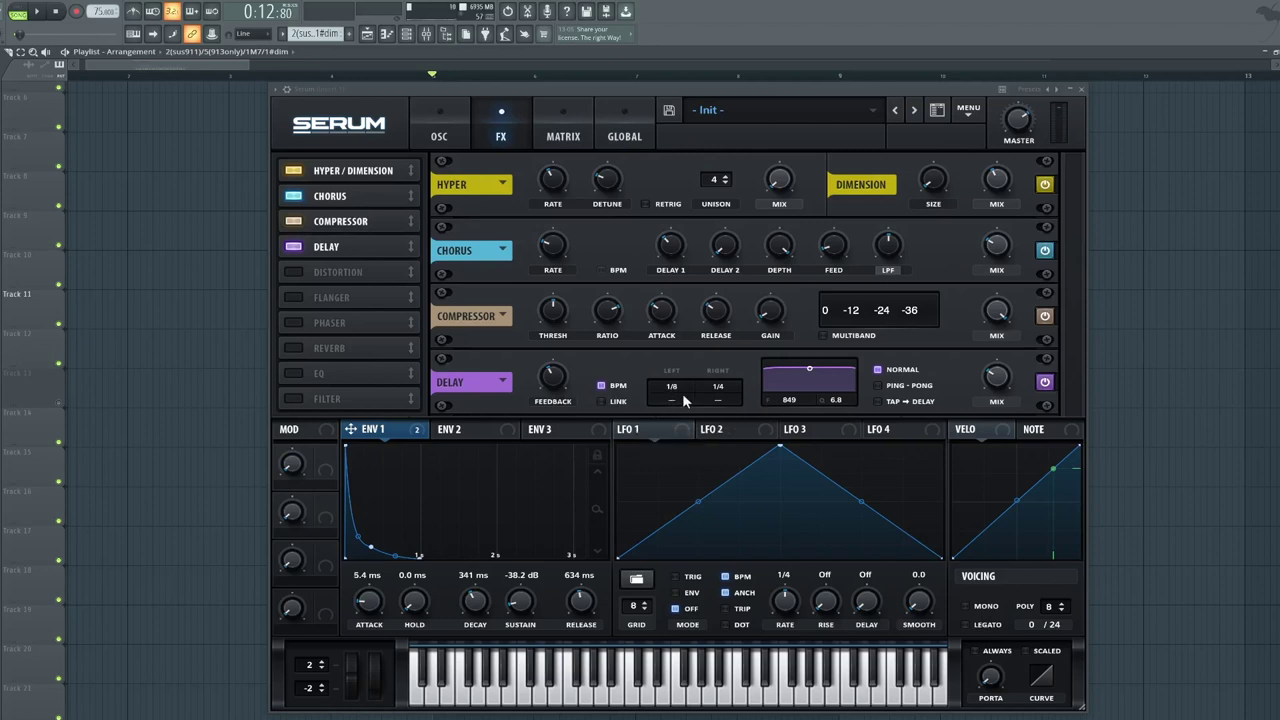
drag(815, 370, 827, 385)
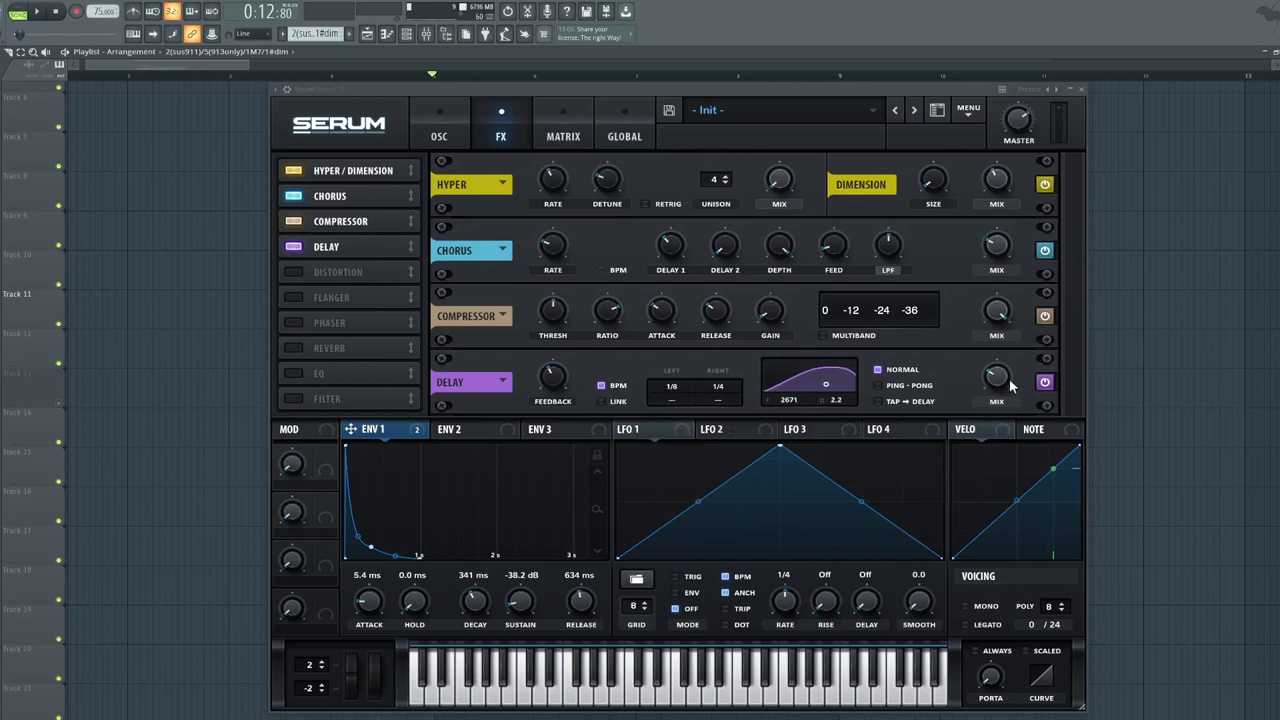
drag(1010, 386, 1008, 404)
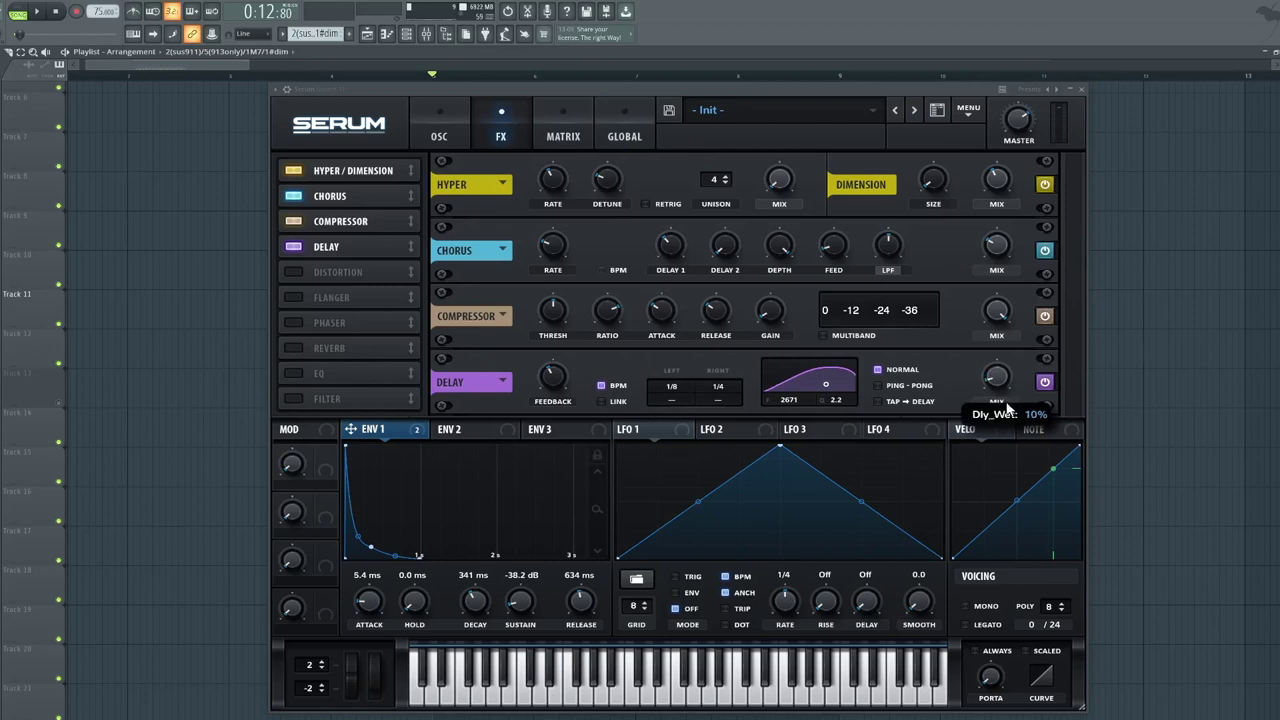
Step: Enable the Reverb effect after Delay with size 24%, decay 3.6 s, low cut 27% and mix 23%
click(295, 350)
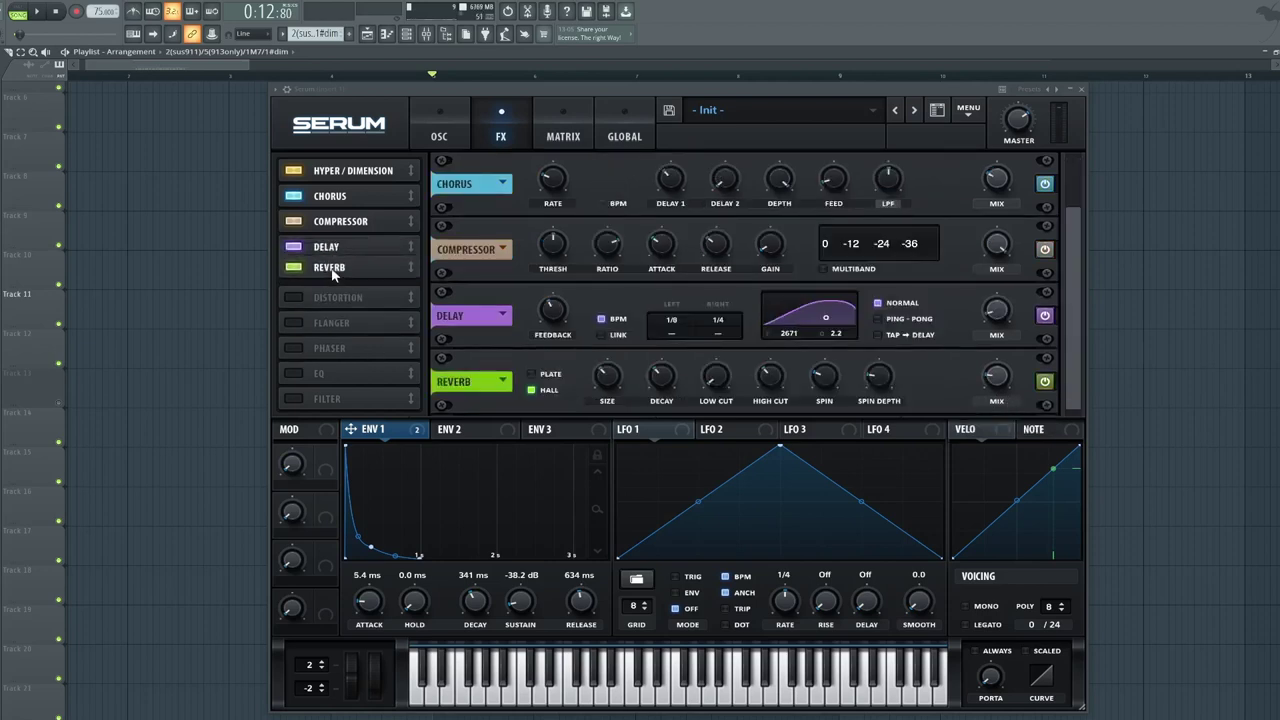
mouse_move(601, 395)
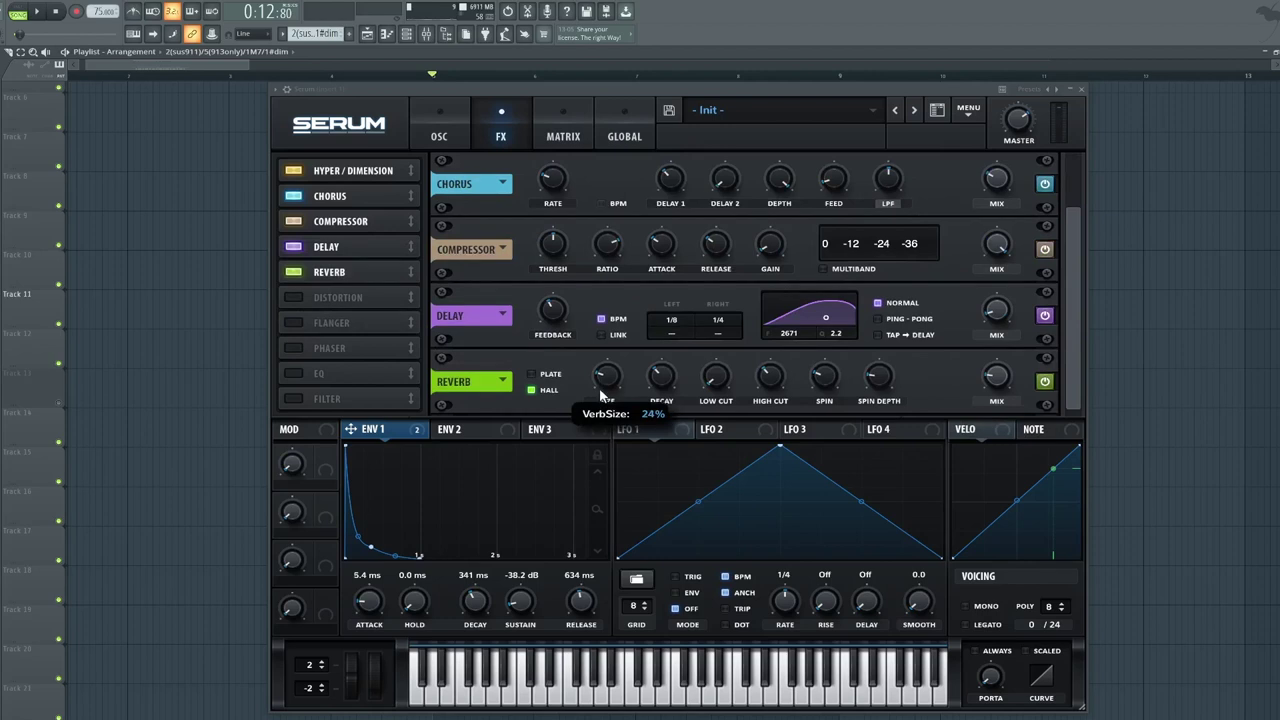
mouse_move(664, 386)
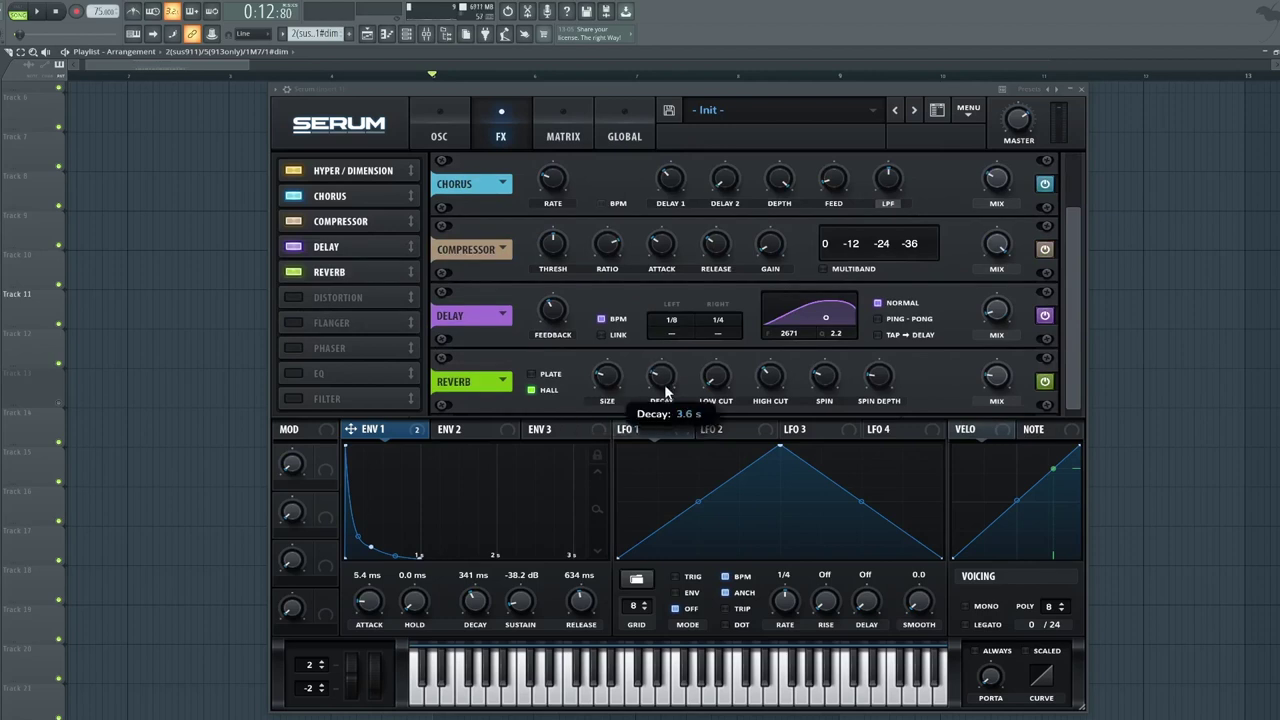
drag(719, 381, 720, 347)
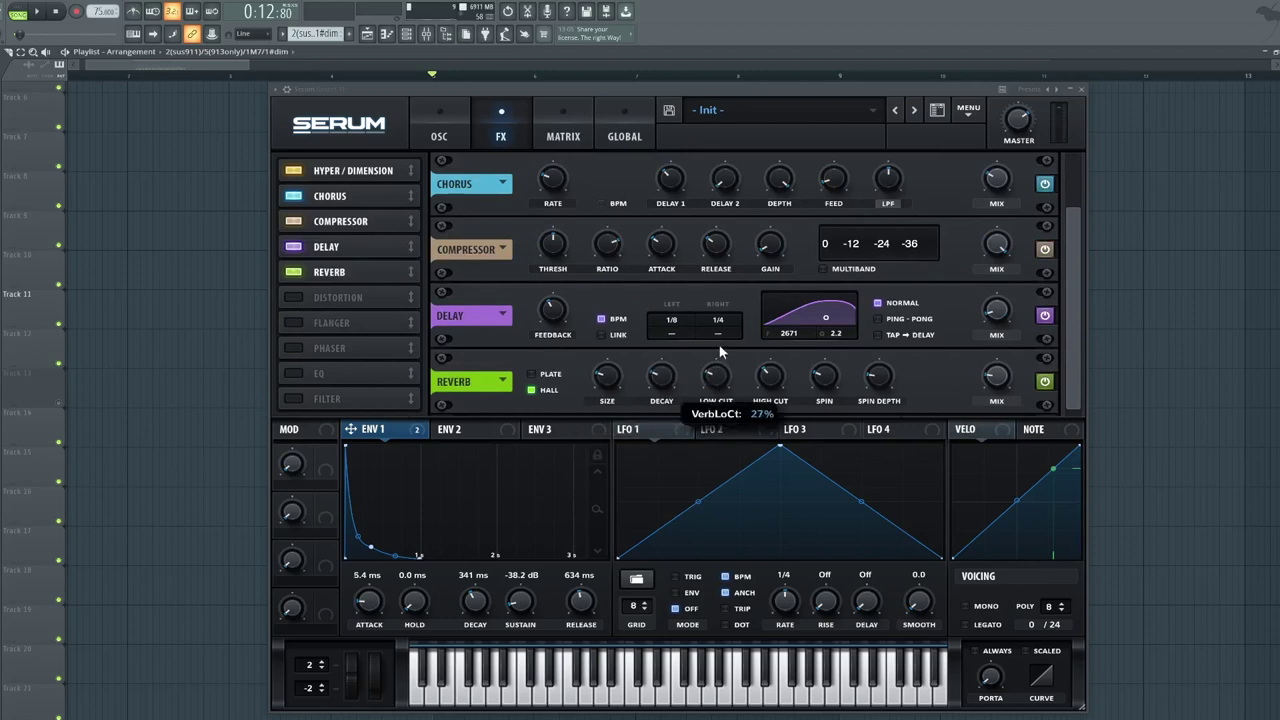
mouse_move(997, 378)
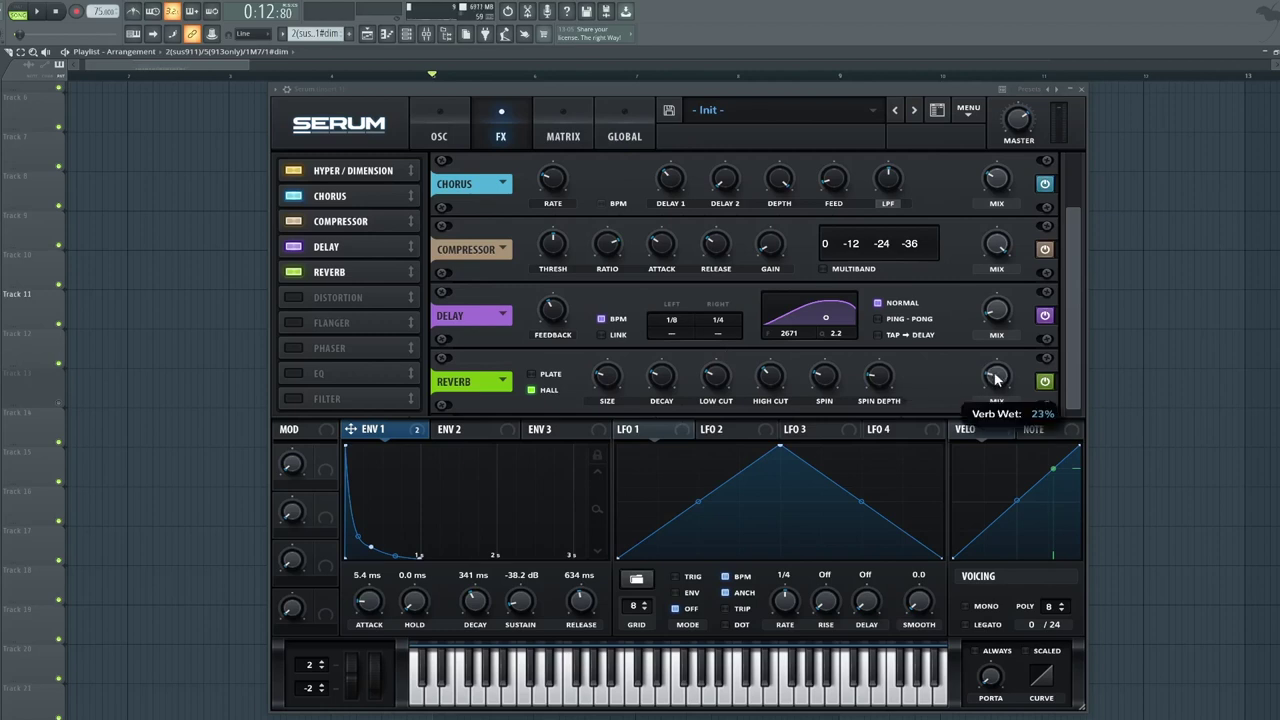
Step: Modulate the Reverb mix with Env 1 at an amount of about 17
drag(388, 430, 995, 378)
mouse_move(996, 381)
drag(978, 360, 977, 387)
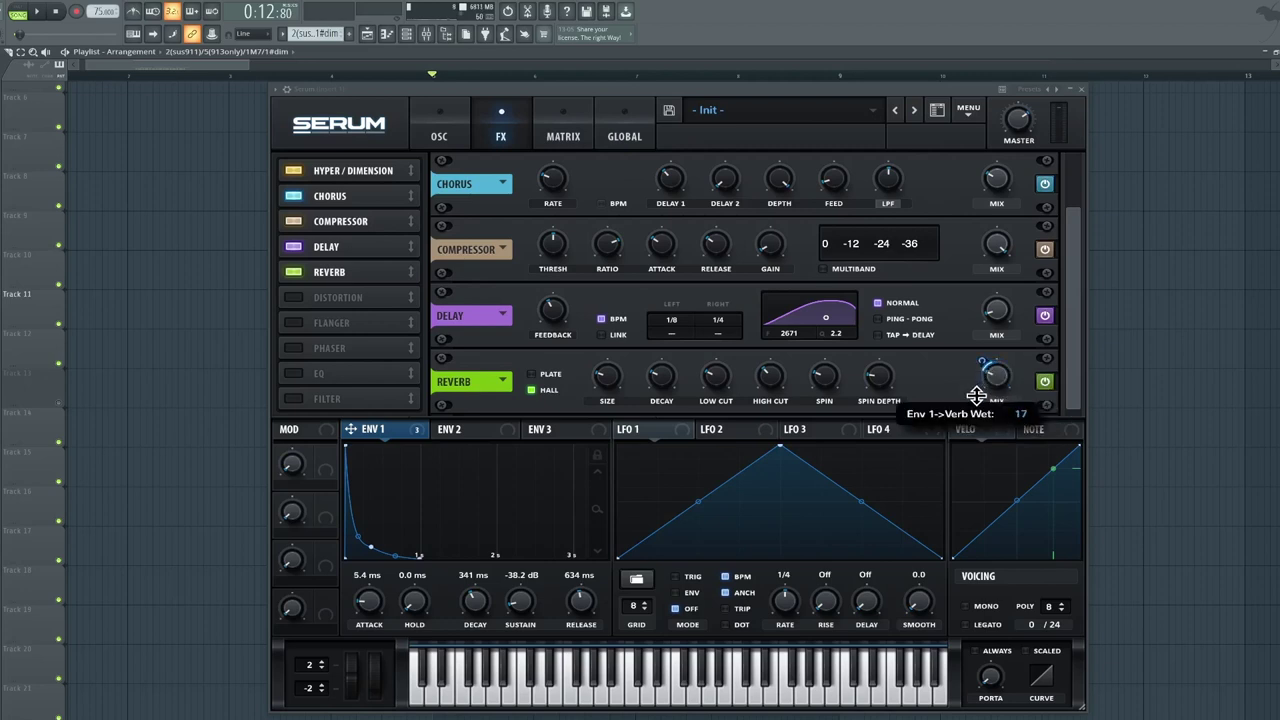
Step: Enable the EQ effect directly after Reverb and set its low band to frequency 155, Q 54 and gain 3.5
click(293, 373)
drag(287, 373, 339, 290)
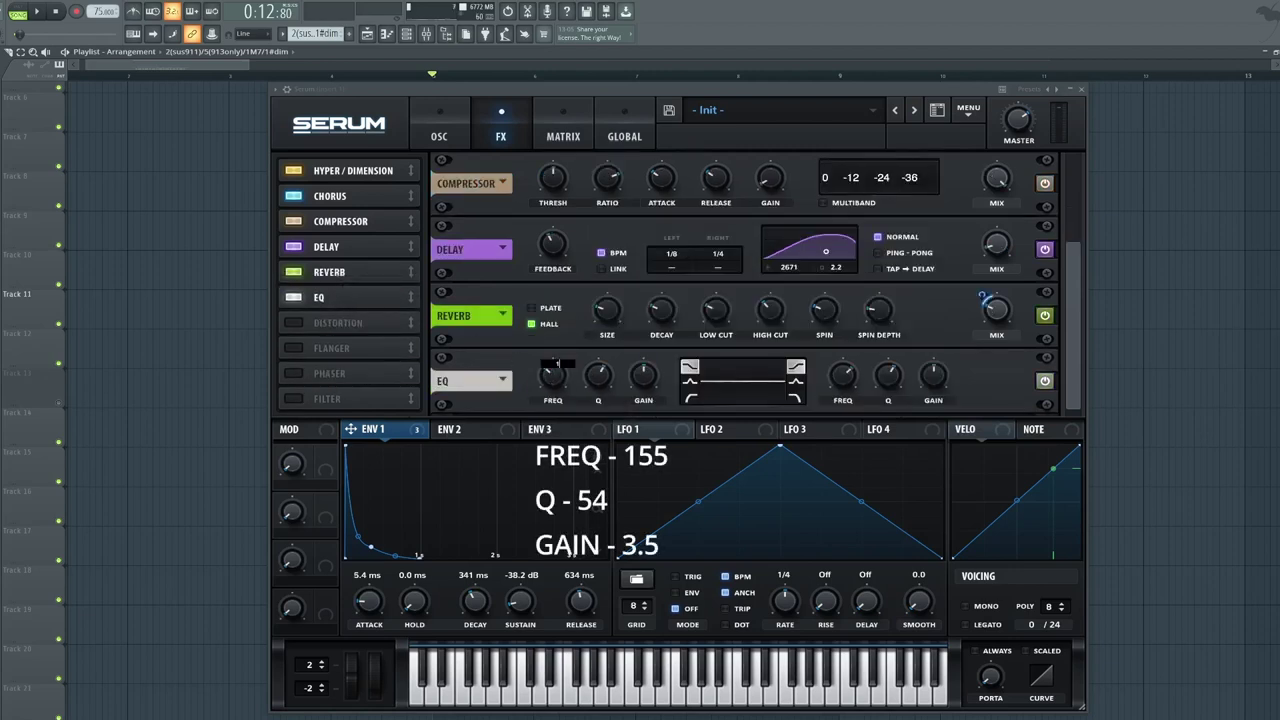
drag(593, 384, 593, 393)
double_click(651, 380)
text(3.5)
key(Return)
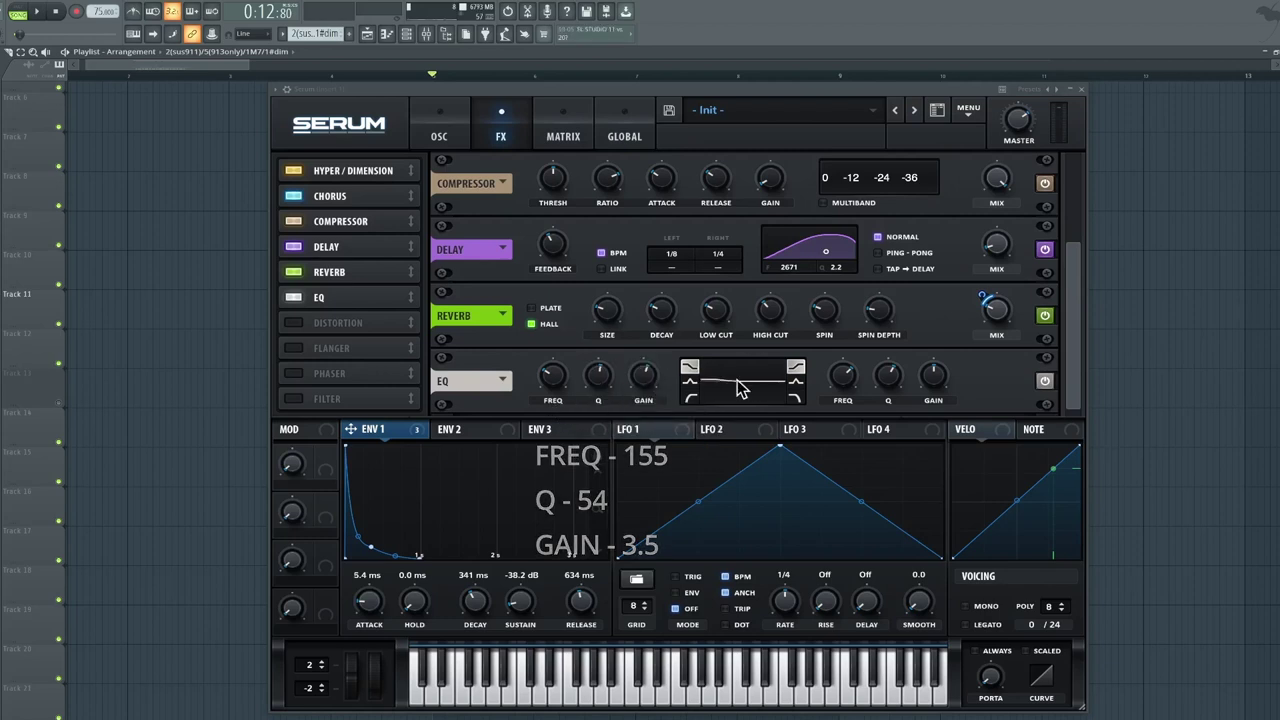
Step: Switch the EQ's high band to the peak shape with frequency 520, Q 38 and gain 2.9
text(5)
double_click(886, 376)
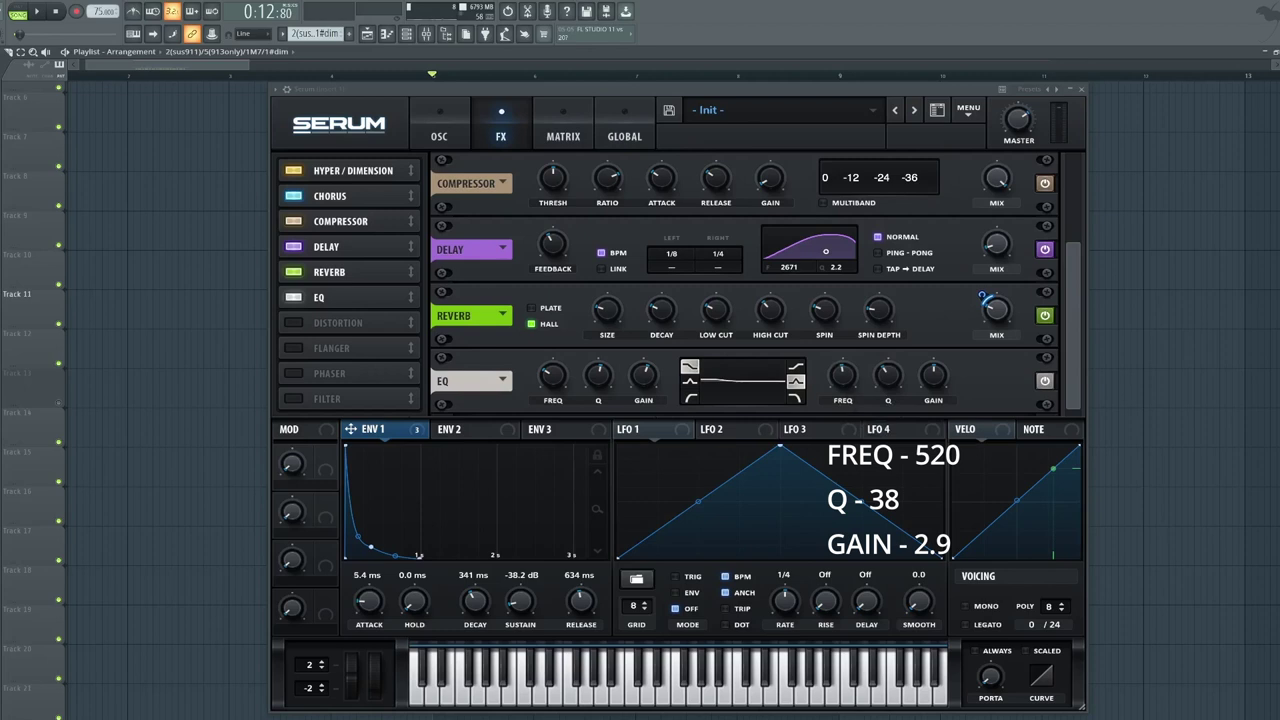
double_click(926, 386)
text(2.9)
key(Return)
Step: Audition the pattern with EQ, Reverb and Delay bypassed, and re-enable Delay and Reverb during playback to compare
click(1043, 380)
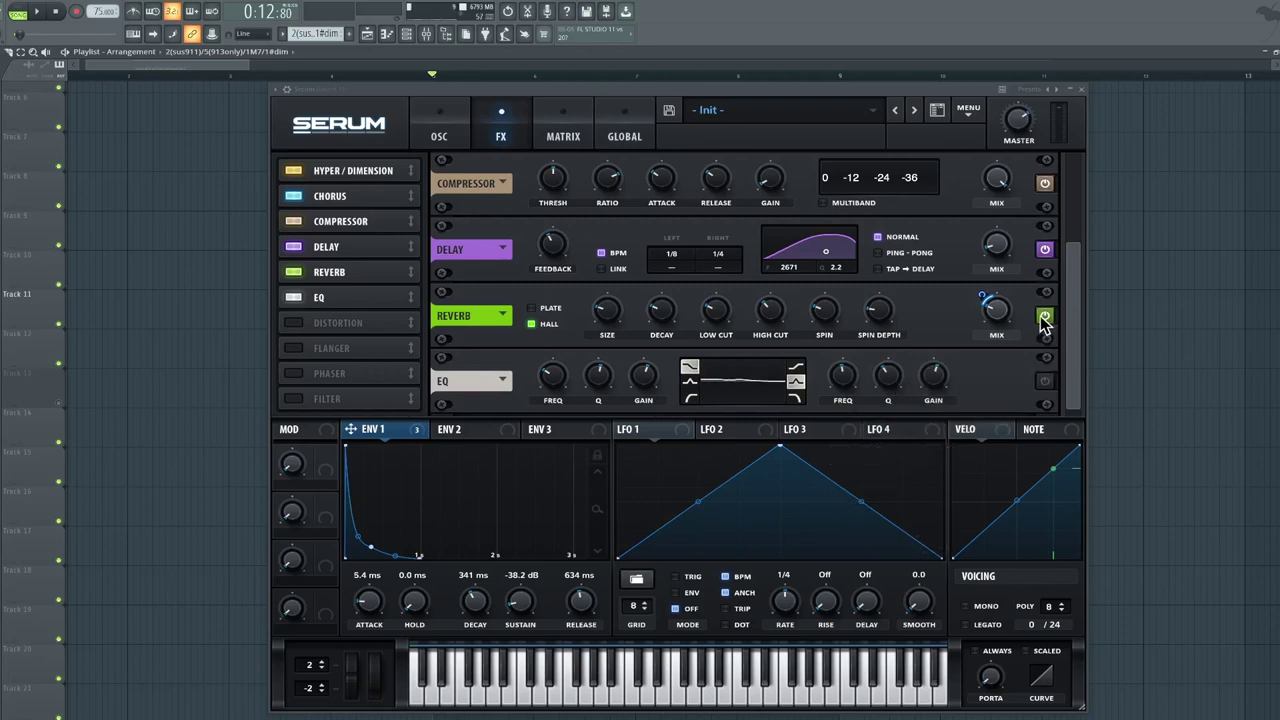
click(1044, 250)
key(space)
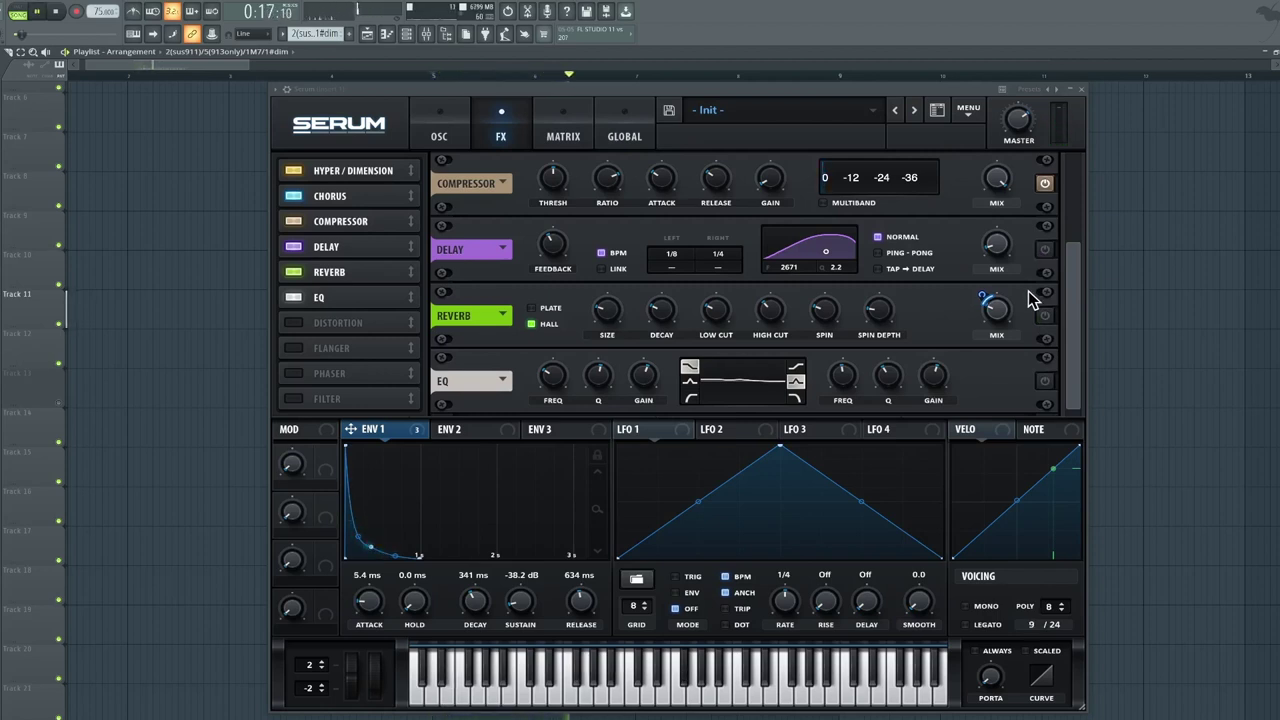
click(1044, 250)
click(1045, 314)
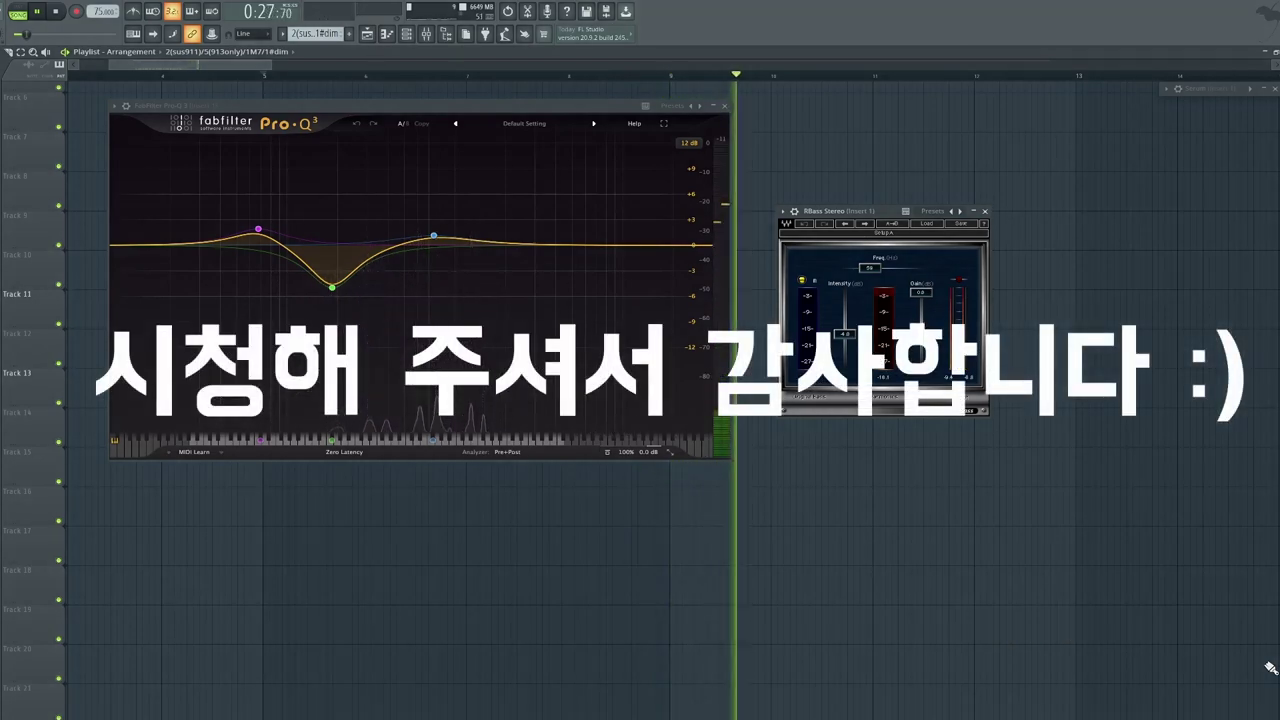
Step: Stop playback and close the Pro-Q 3 and RBass plugin windows
key(space)
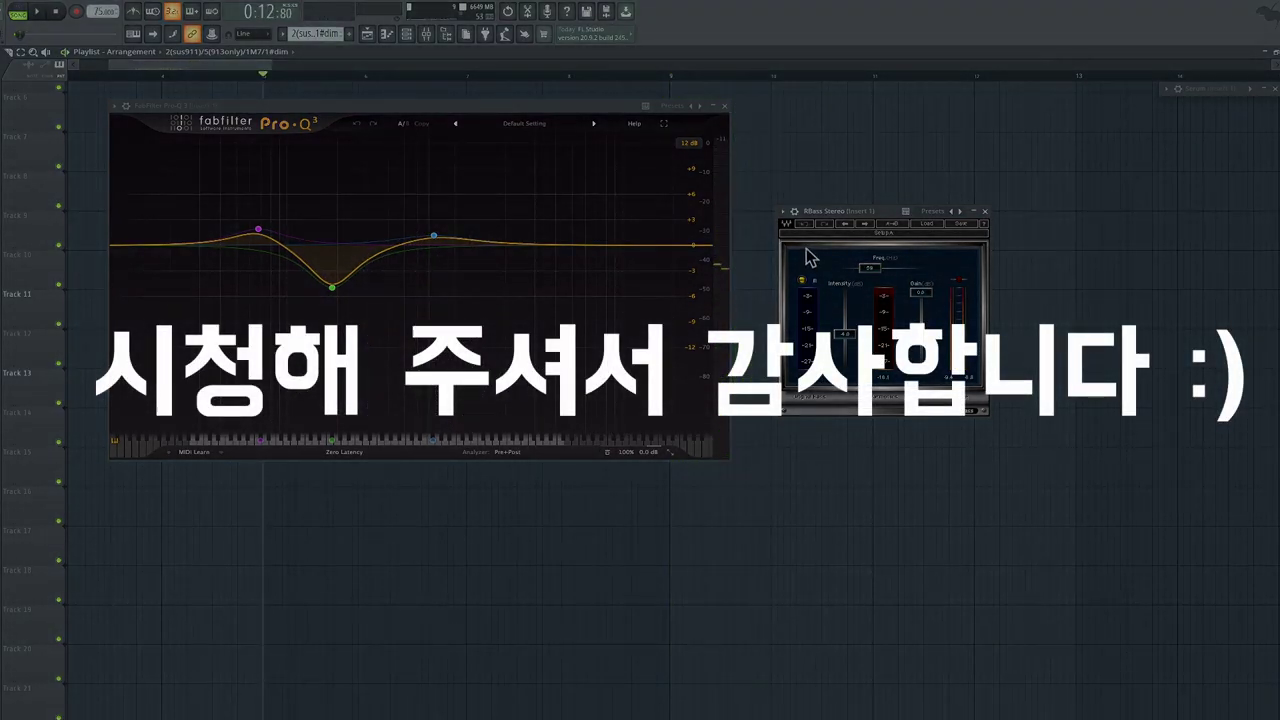
click(728, 106)
click(985, 212)
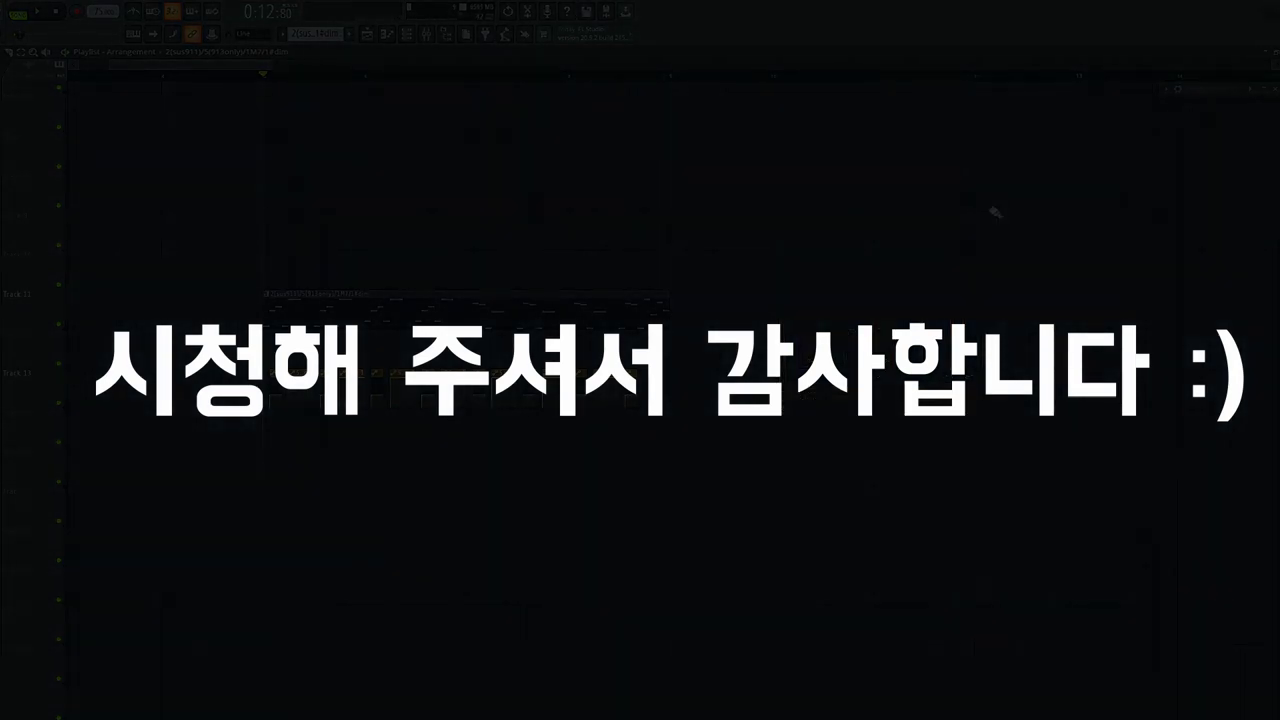